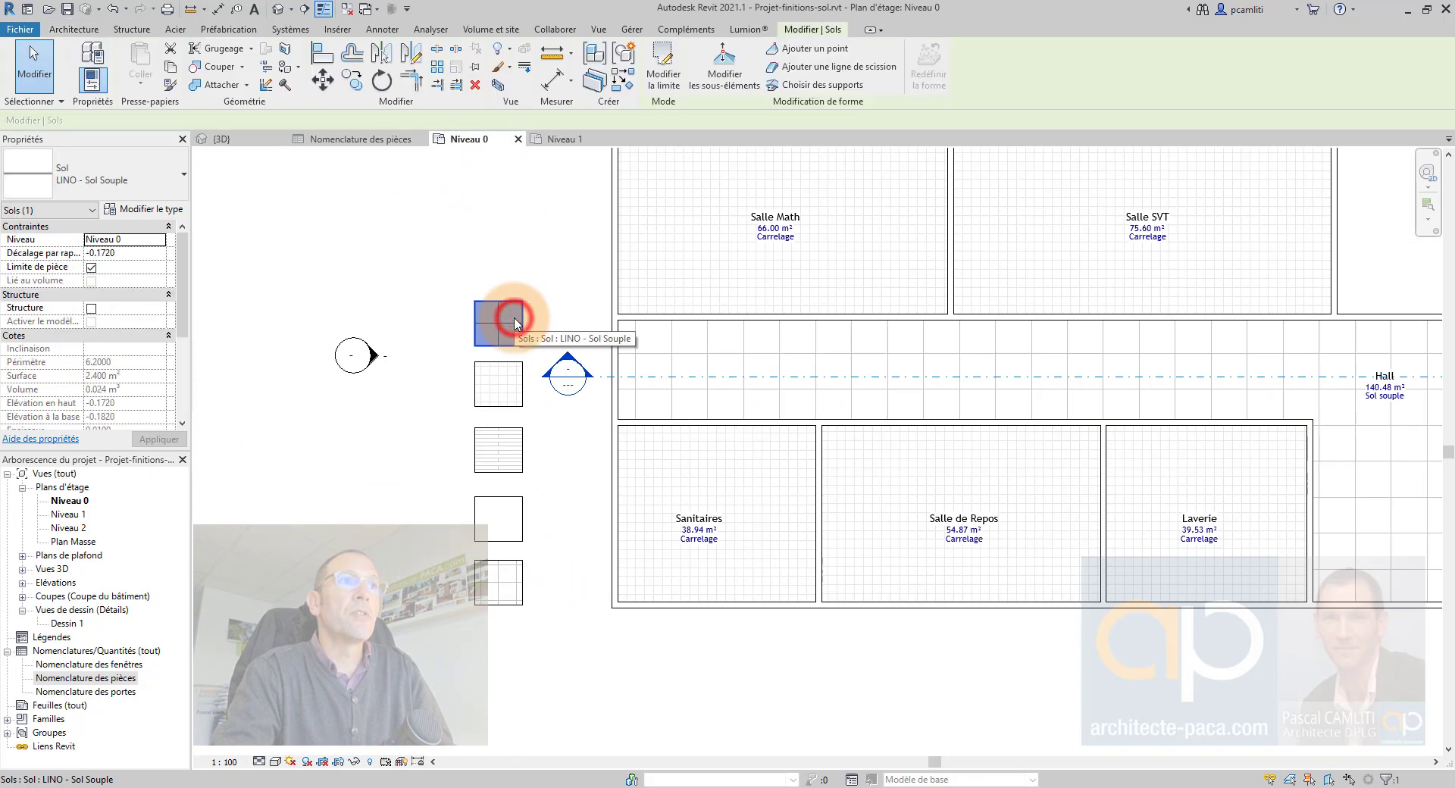
- Inspect the floor types of the sample floors beside the Niveau 0 plan and check the floor in Salle Math
{"action": "left_click", "coordinate": [518, 387]}
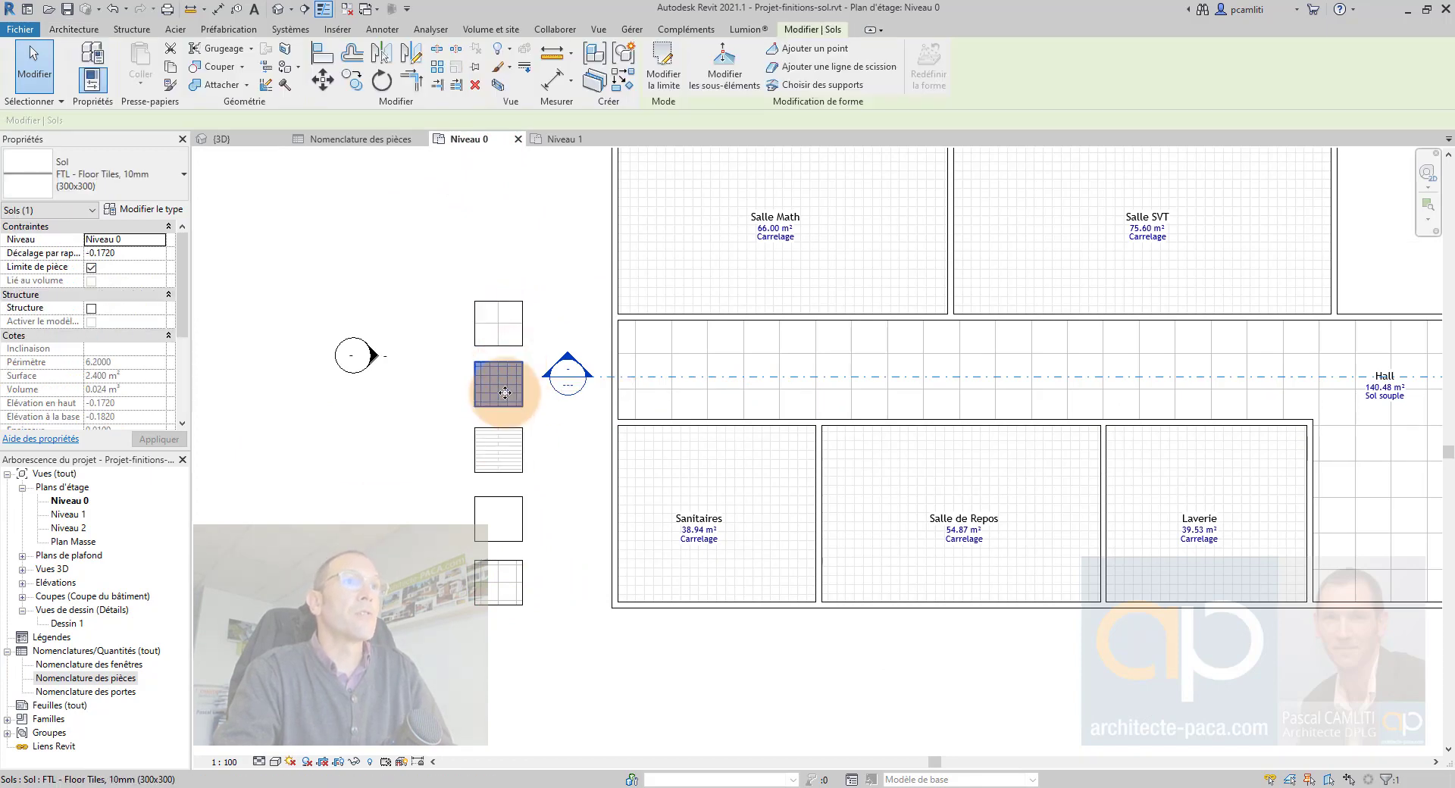
{"action": "left_click", "coordinate": [497, 439]}
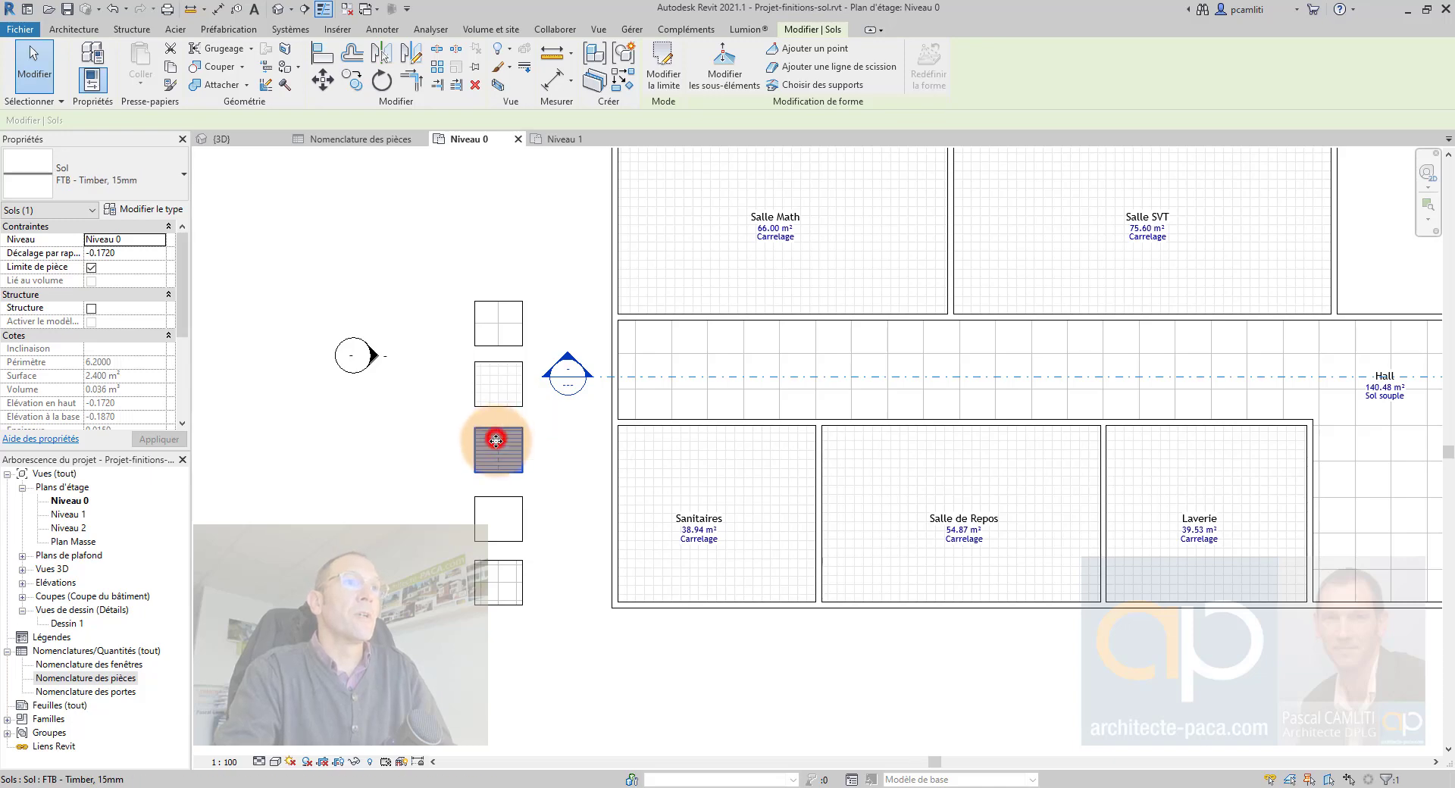
{"action": "left_click", "coordinate": [506, 537]}
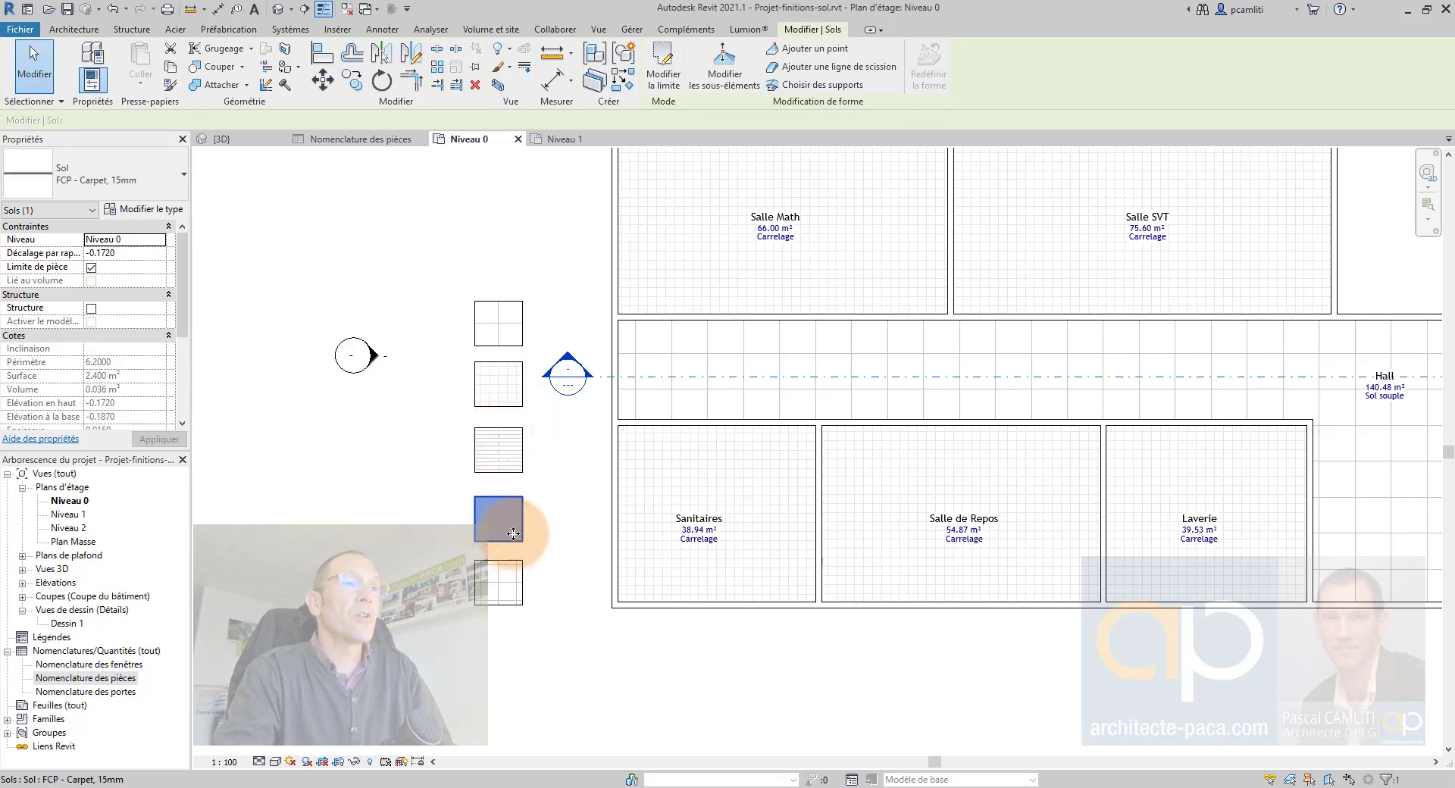
{"action": "left_click", "coordinate": [497, 588]}
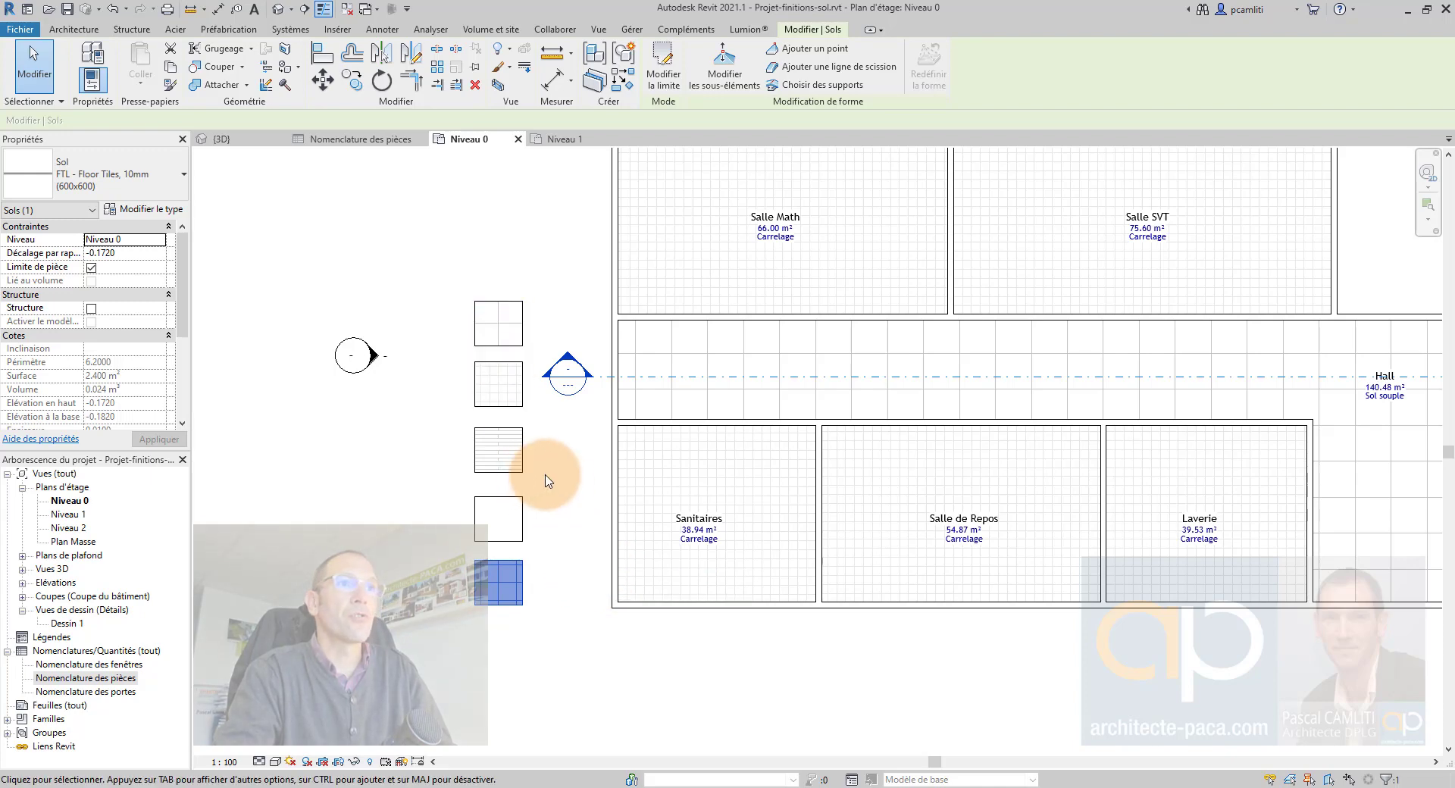
{"action": "scroll", "coordinate": [540, 478], "scroll_direction": "down", "scroll_amount": 1}
{"action": "scroll", "coordinate": [952, 455], "scroll_direction": "up", "scroll_amount": 2}
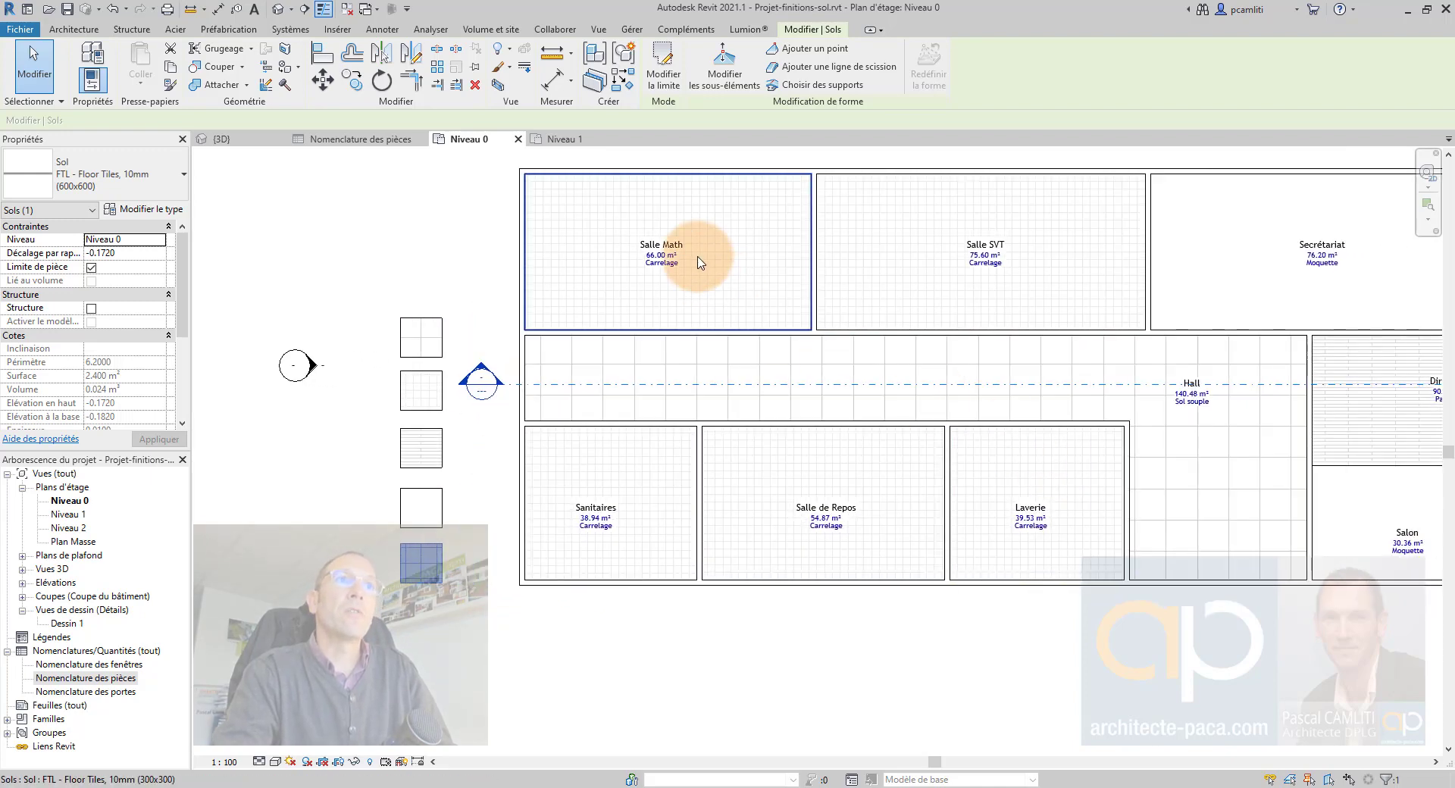
{"action": "key", "text": "Tab"}
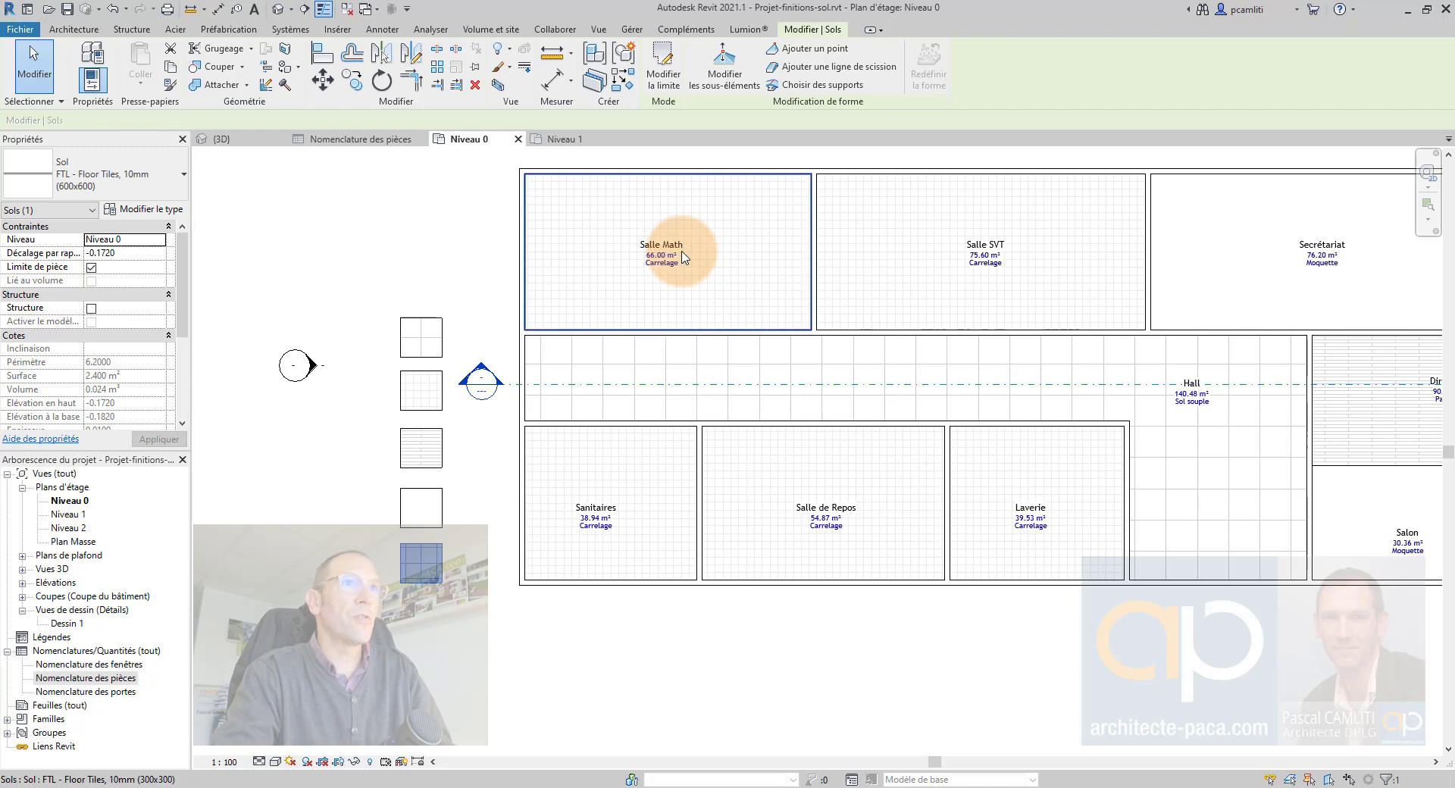
{"action": "left_click", "coordinate": [376, 293]}
- Review the floor finishes in the Nomenclature des pièces schedule, return to the Niveau 0 plan and dismiss the save reminder
{"action": "left_click", "coordinate": [383, 140]}
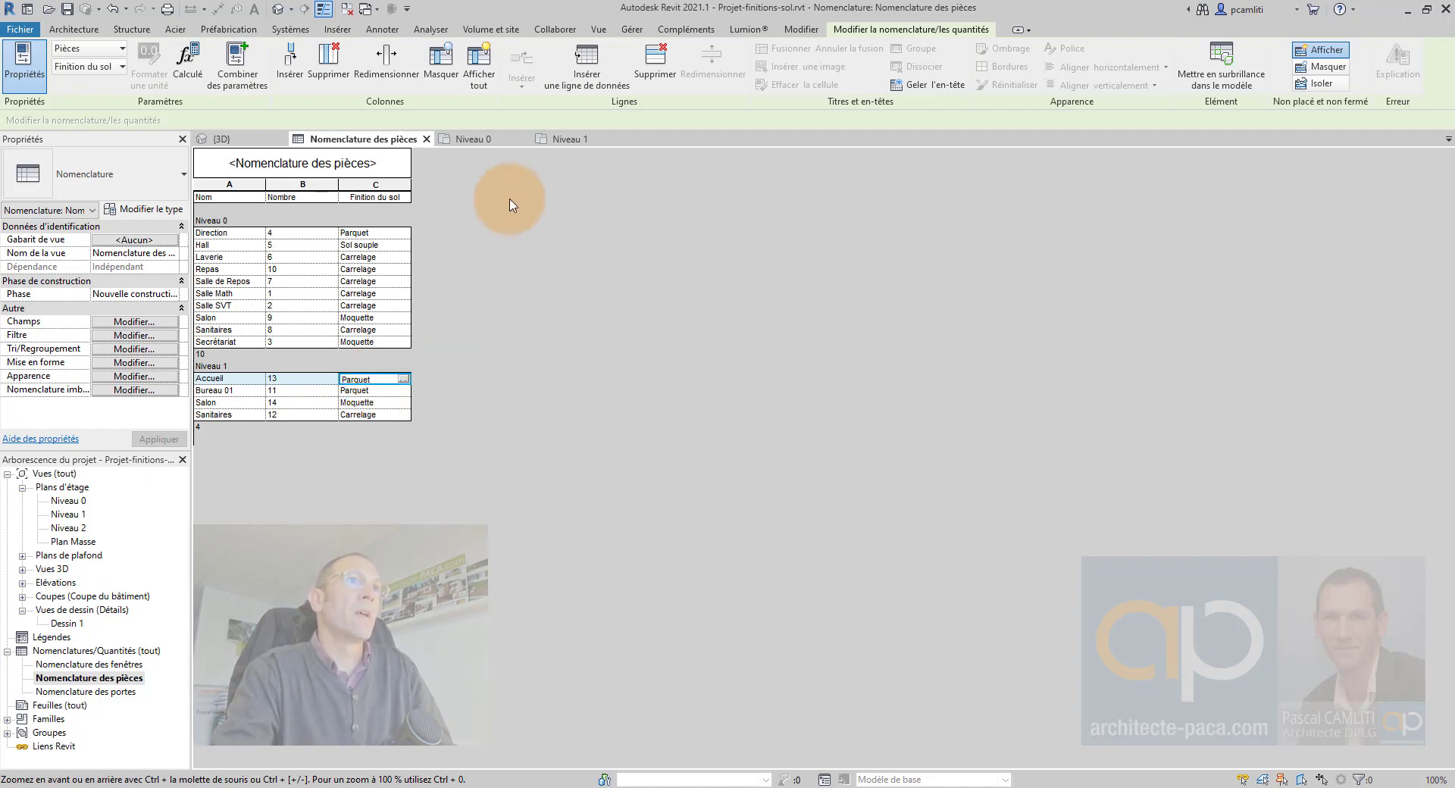
{"action": "left_click", "coordinate": [489, 139]}
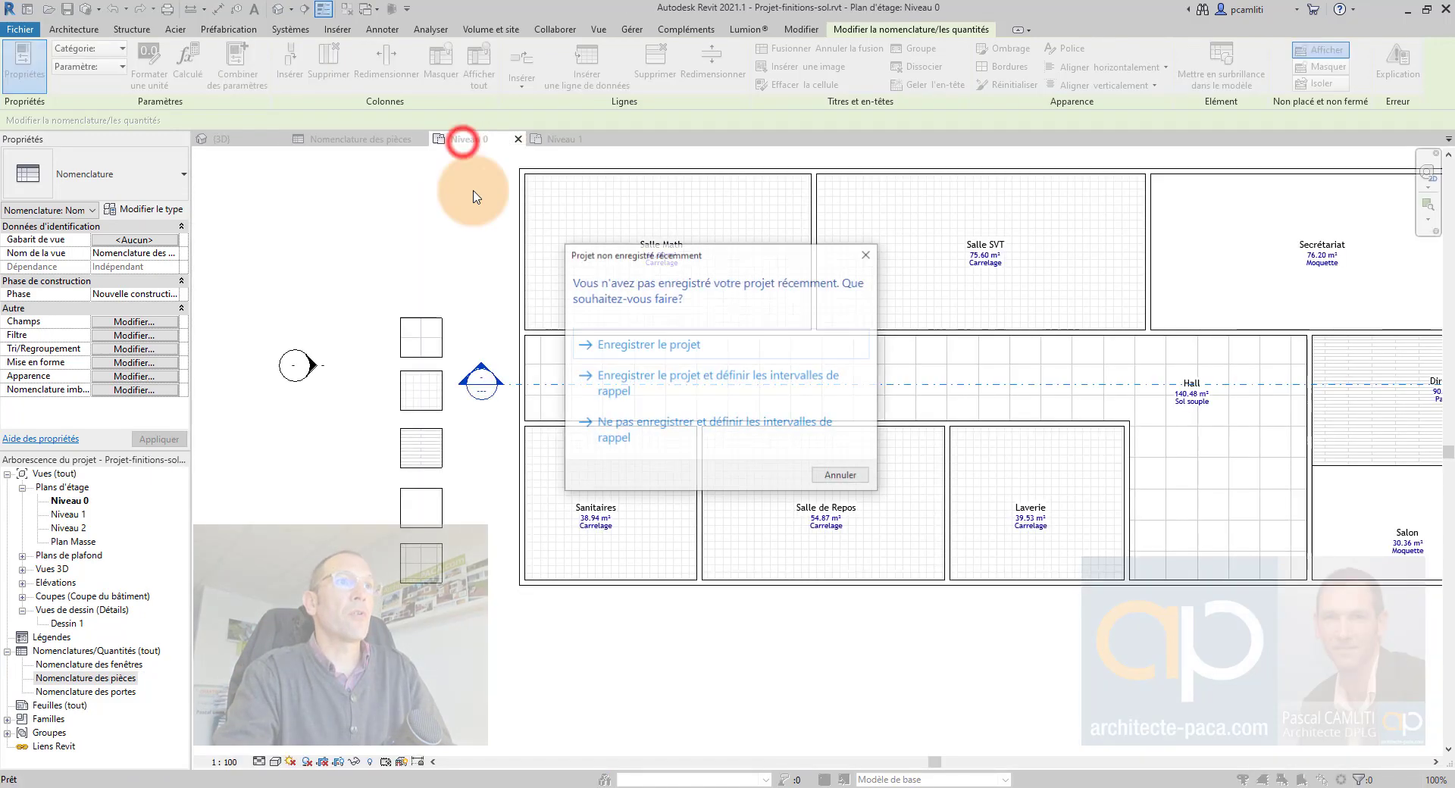
{"action": "left_click", "coordinate": [866, 254]}
- Examine the identification note in the type properties of the LINO - Sol Souple sample floor
{"action": "left_click", "coordinate": [426, 334]}
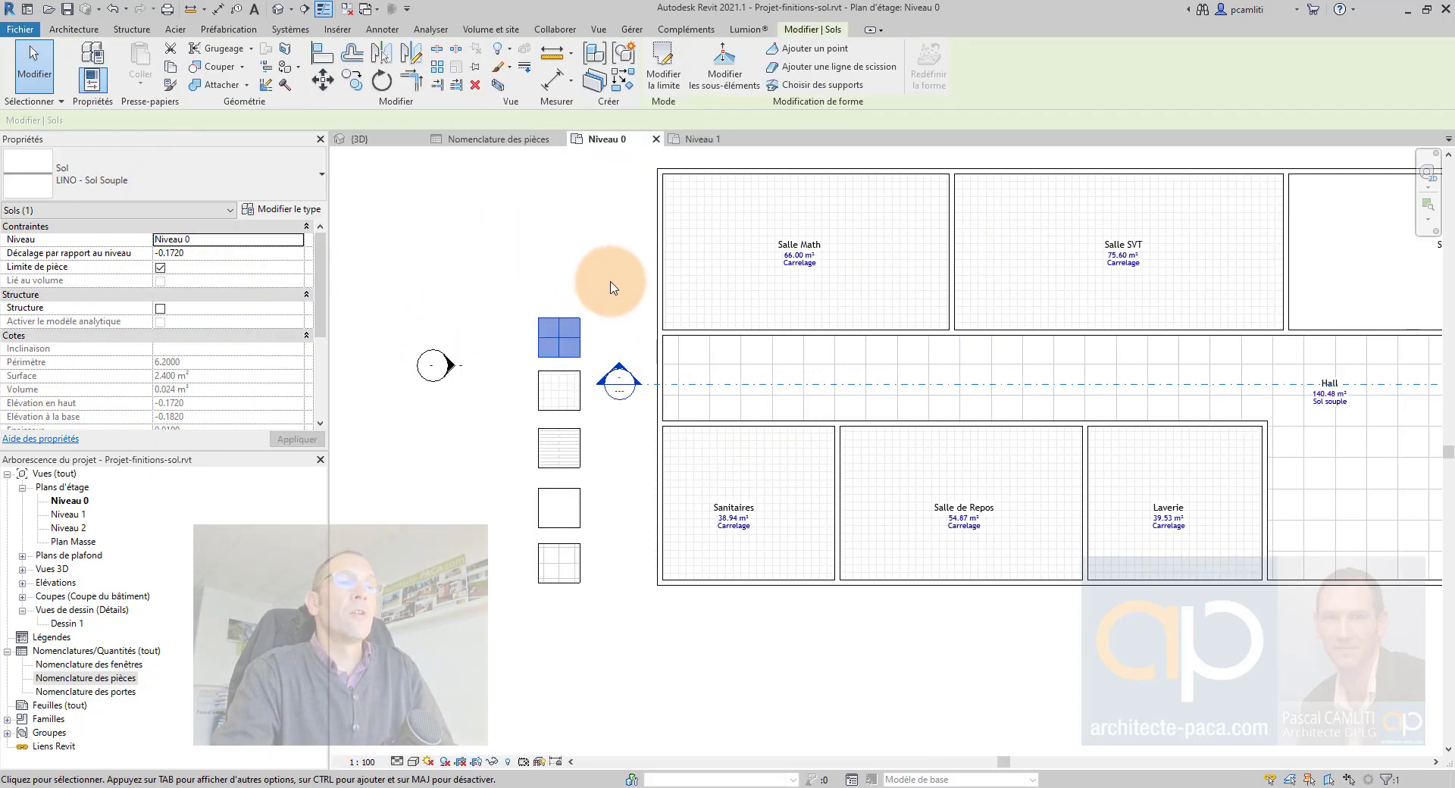
{"action": "left_click", "coordinate": [600, 305]}
{"action": "left_click", "coordinate": [569, 346]}
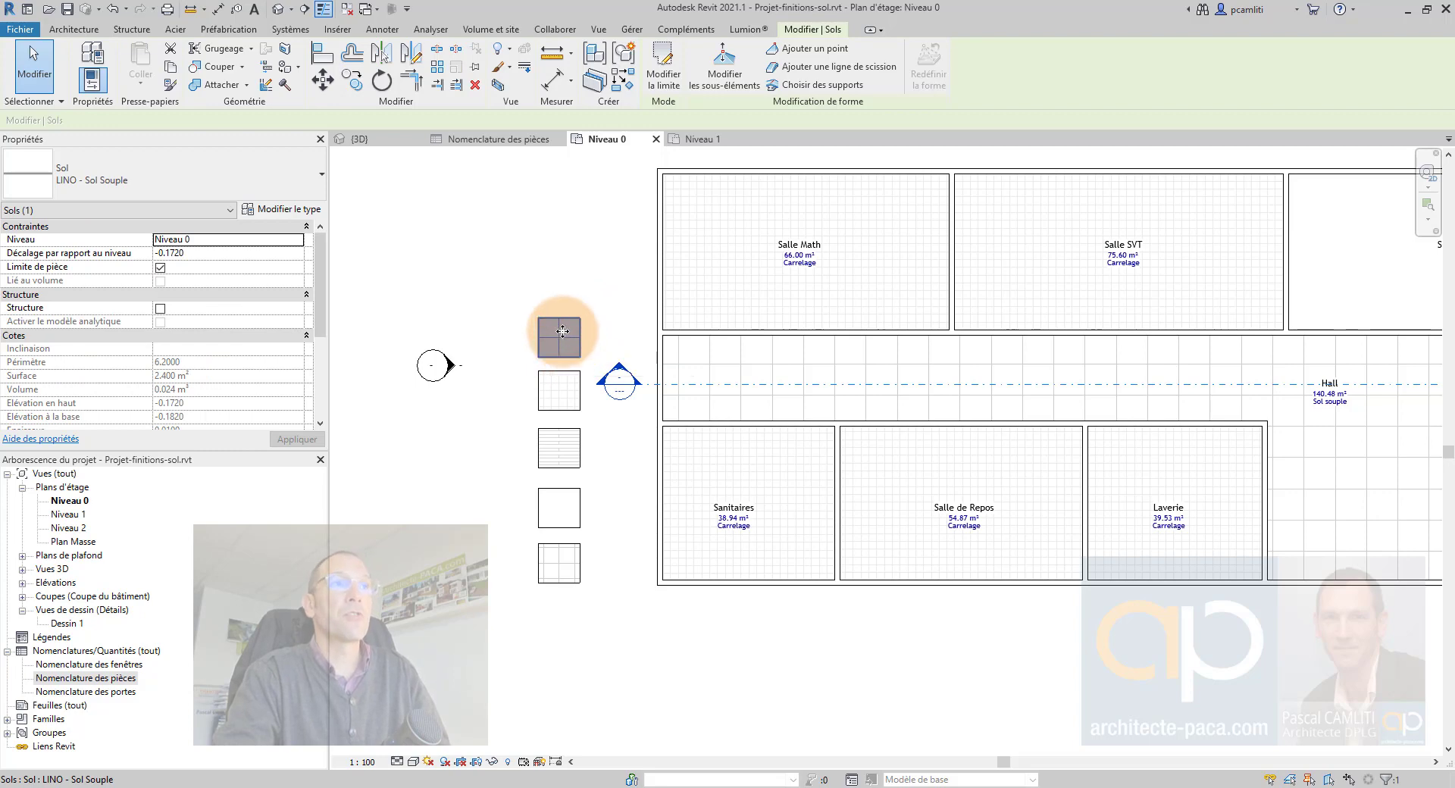
{"action": "left_click", "coordinate": [309, 208]}
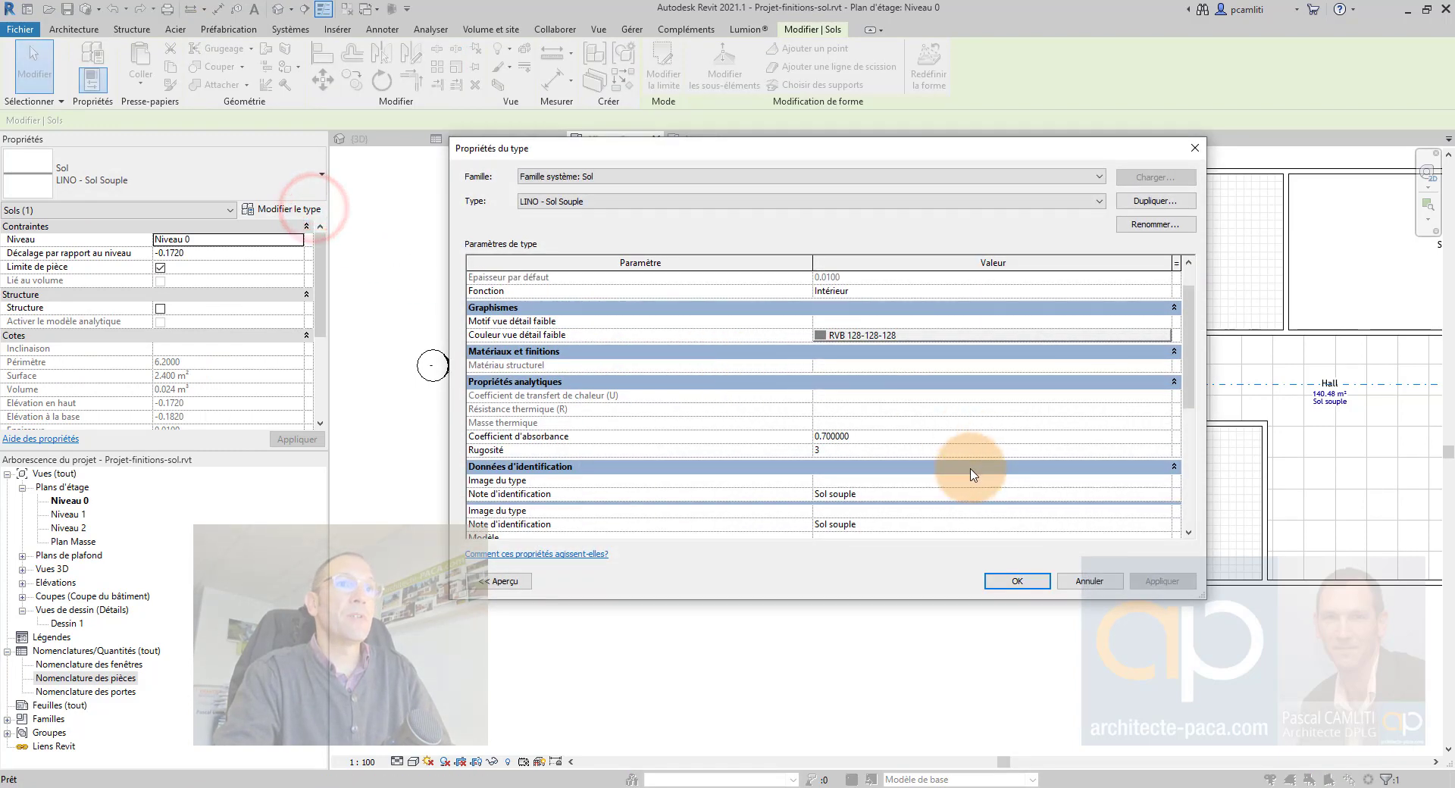
{"action": "left_click", "coordinate": [900, 498]}
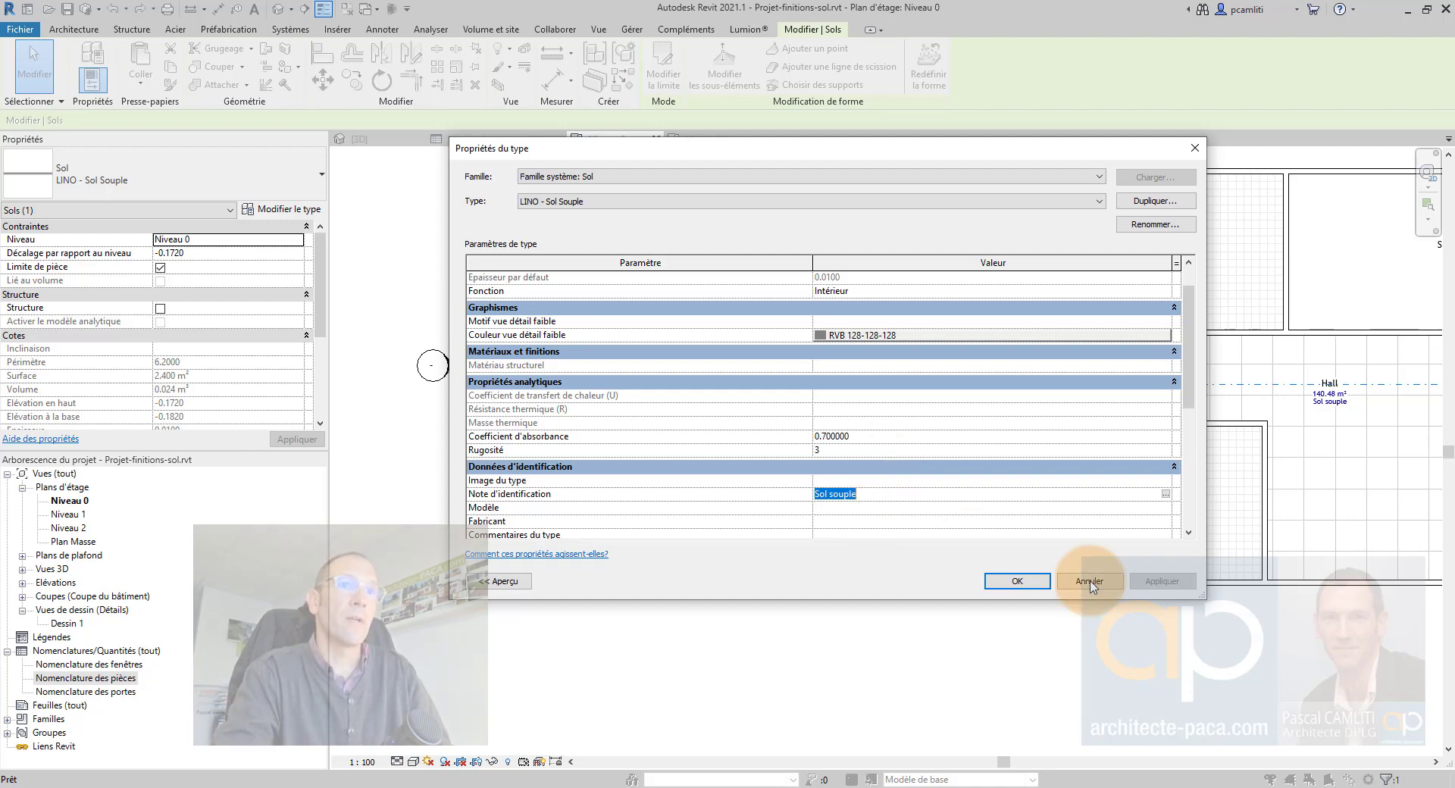
{"action": "left_click", "coordinate": [1029, 585]}
{"action": "left_click", "coordinate": [928, 624]}
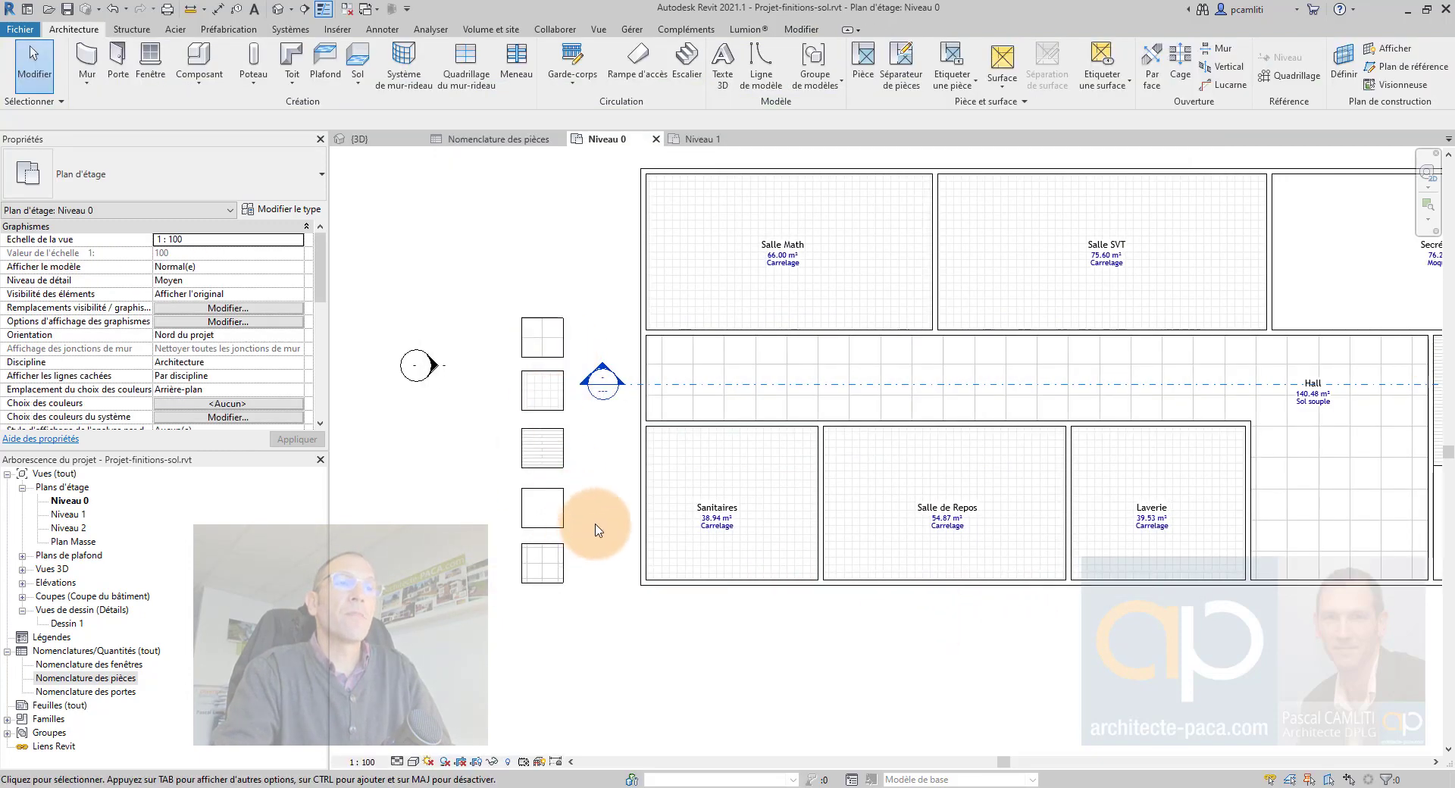
- Review the construction parameters of the LINO - Sol Souple floor type without changing them
{"action": "middle_click_drag", "start_coordinate": [597, 531], "coordinate": [552, 532]}
{"action": "left_click", "coordinate": [504, 353]}
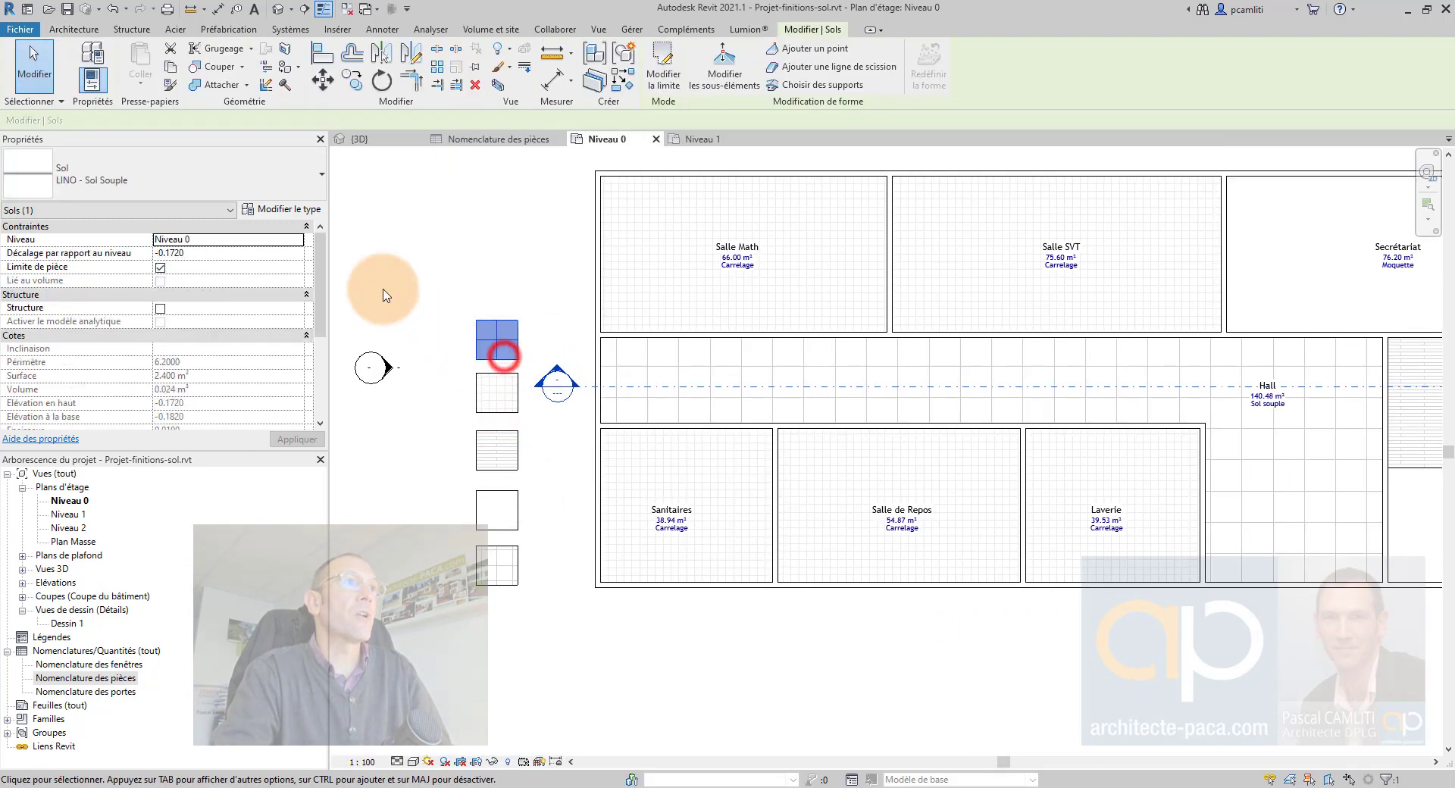
{"action": "left_click", "coordinate": [303, 221]}
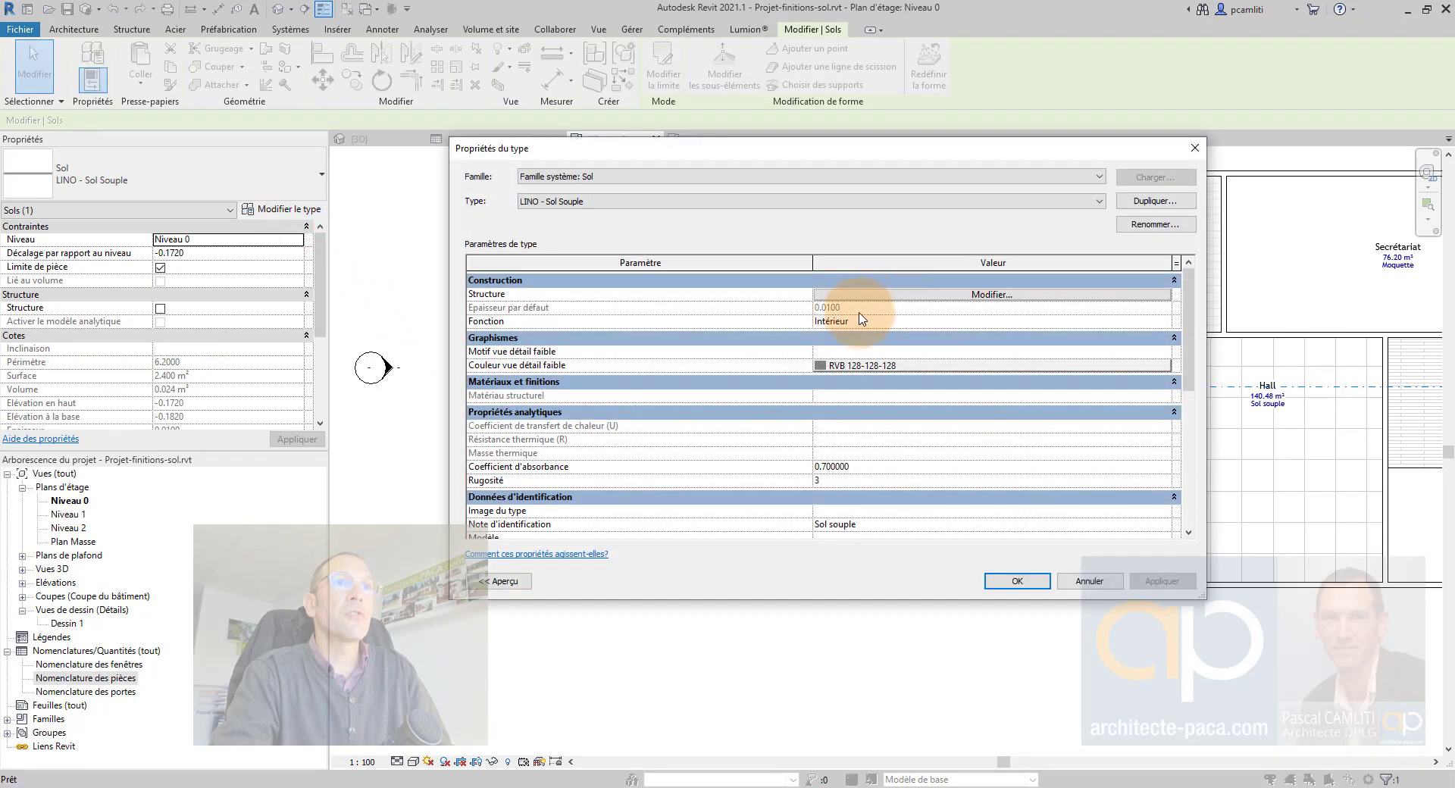
{"action": "left_click", "coordinate": [1088, 581]}
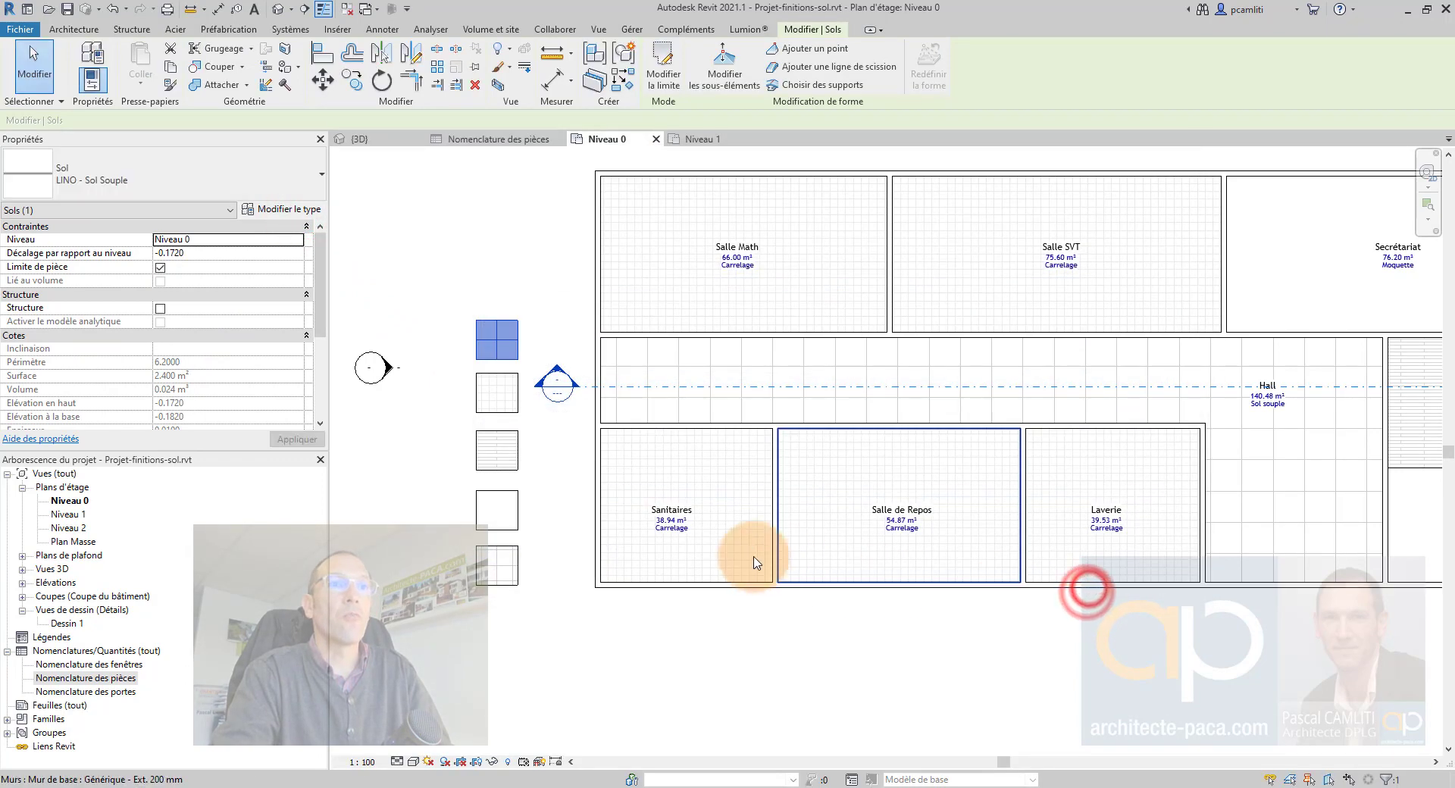
{"action": "left_click", "coordinate": [766, 610]}
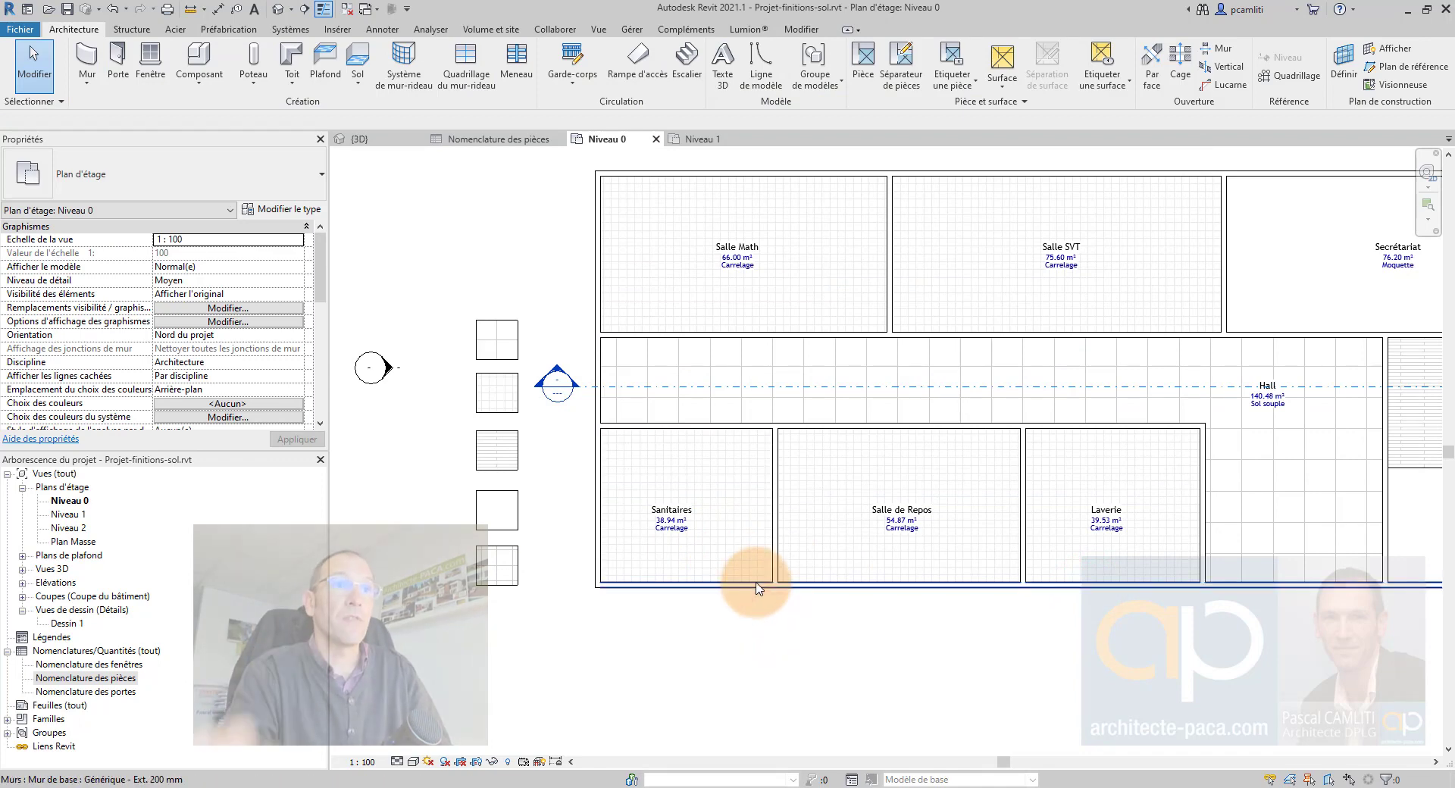
- In the room schedule, set the floor finish of Salle SVT to Moquette and of the Niveau 0 Salon to Parquet
{"action": "scroll", "coordinate": [750, 604], "scroll_direction": "down", "scroll_amount": 2}
{"action": "middle_click_drag", "start_coordinate": [841, 643], "coordinate": [809, 675]}
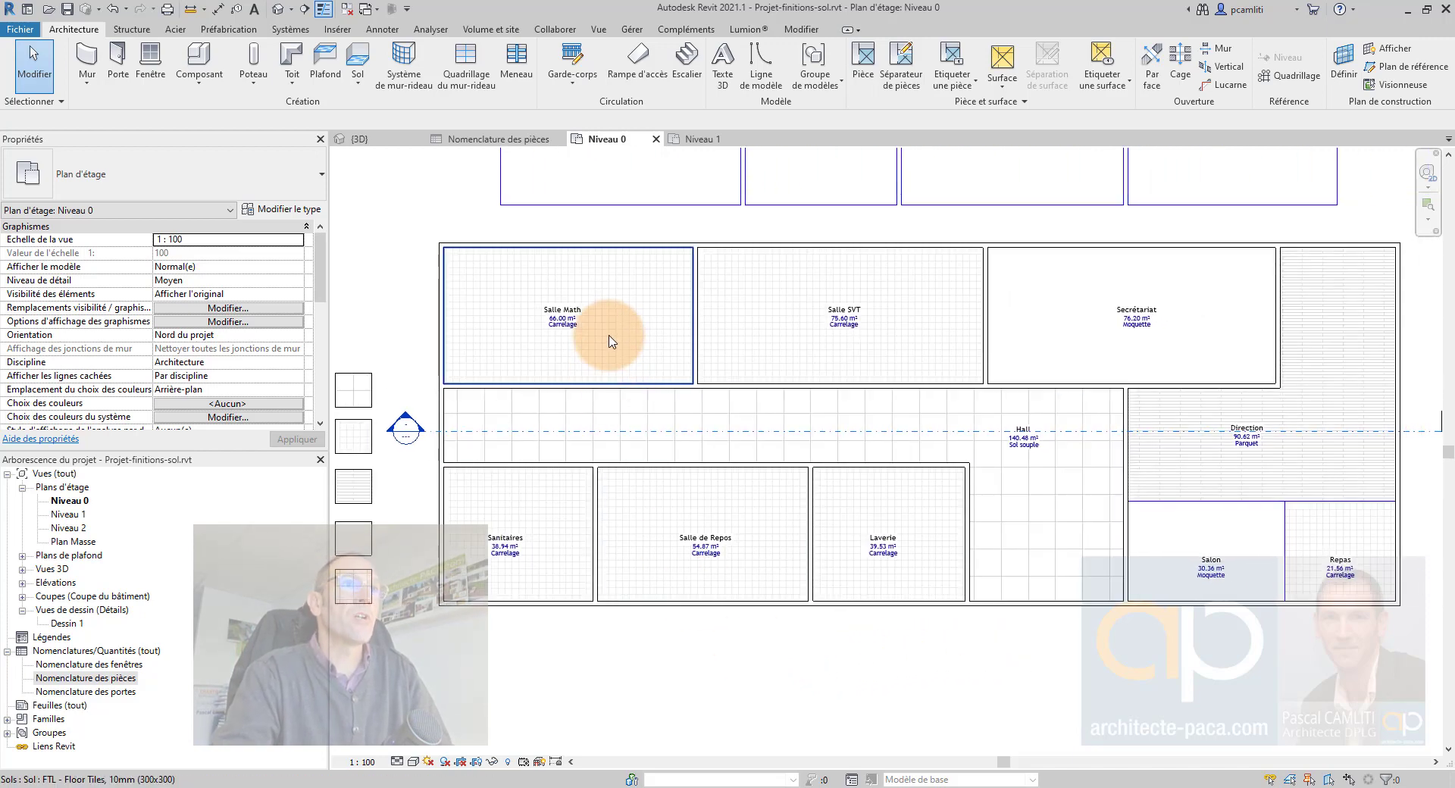
{"action": "scroll", "coordinate": [841, 337], "scroll_direction": "up", "scroll_amount": 2}
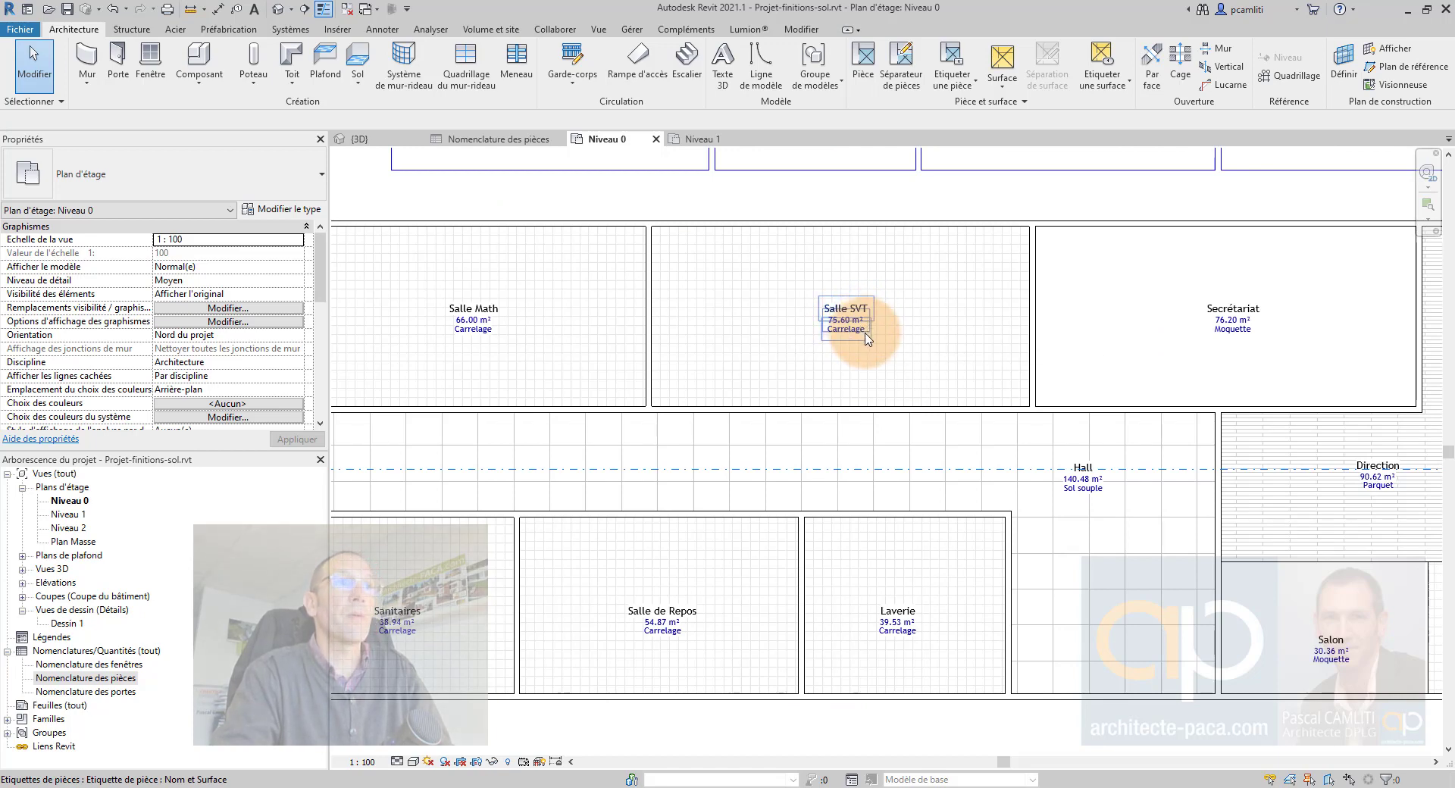
{"action": "left_click", "coordinate": [517, 140]}
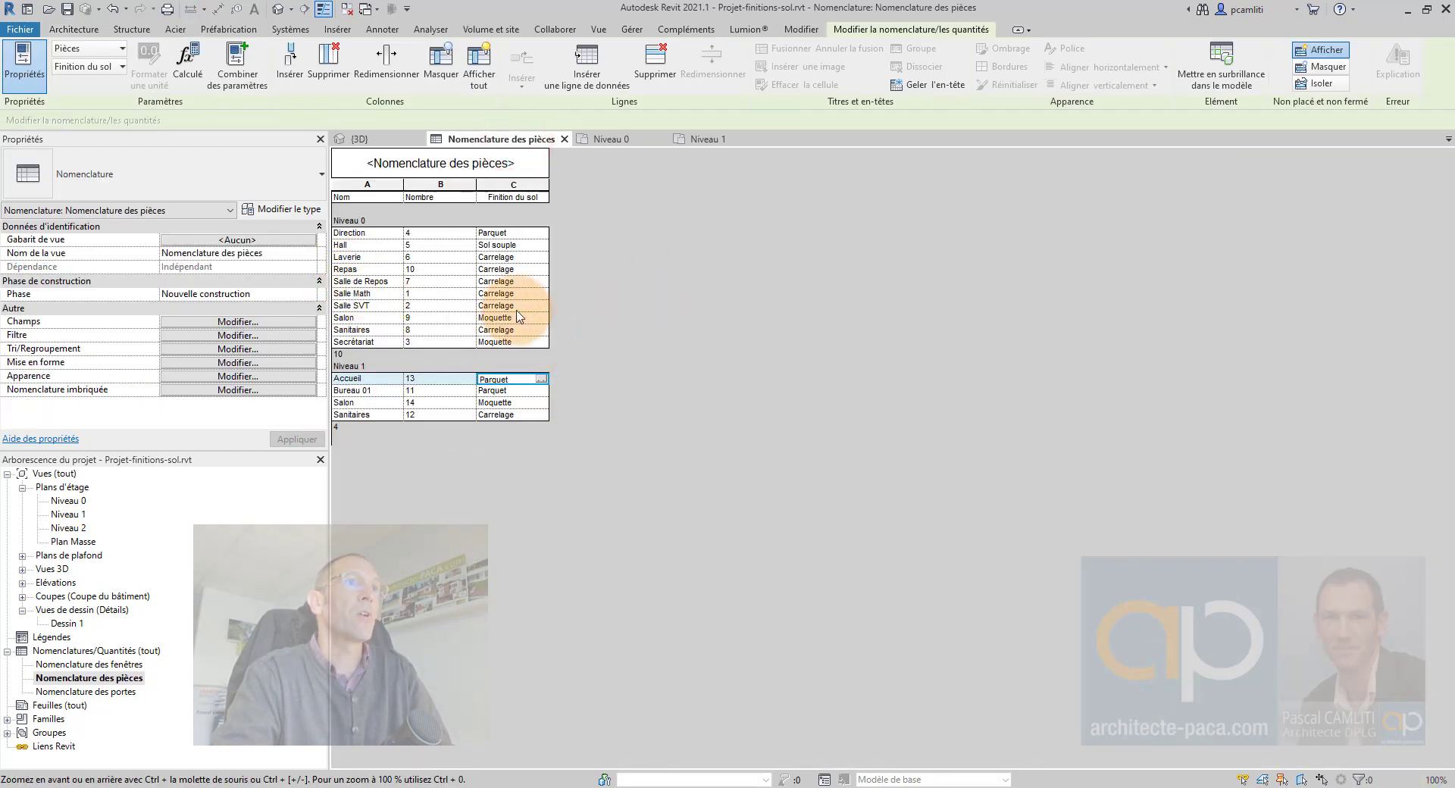
{"action": "left_click", "coordinate": [533, 307]}
{"action": "left_click", "coordinate": [541, 307]}
{"action": "left_click", "coordinate": [523, 327]}
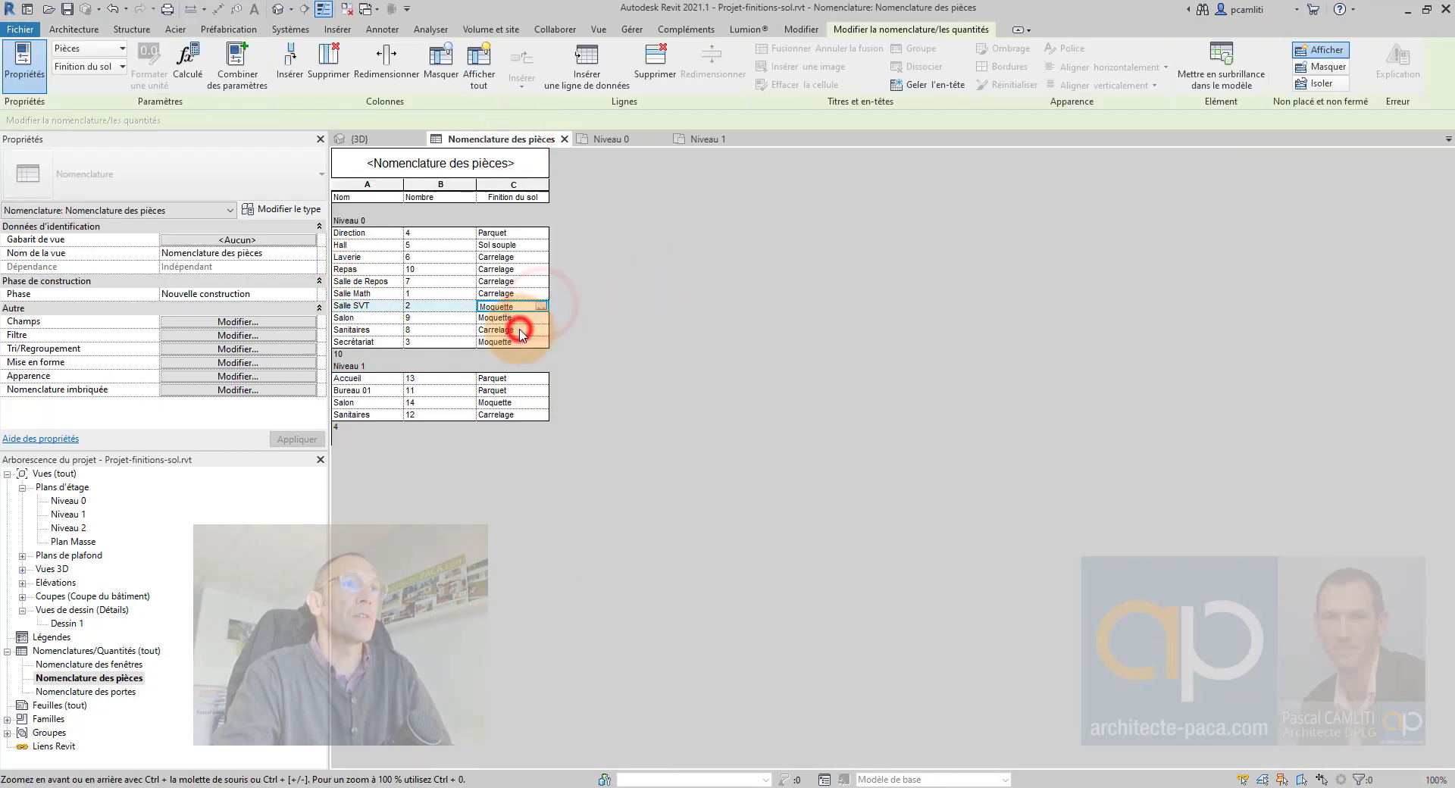
{"action": "left_click", "coordinate": [508, 319]}
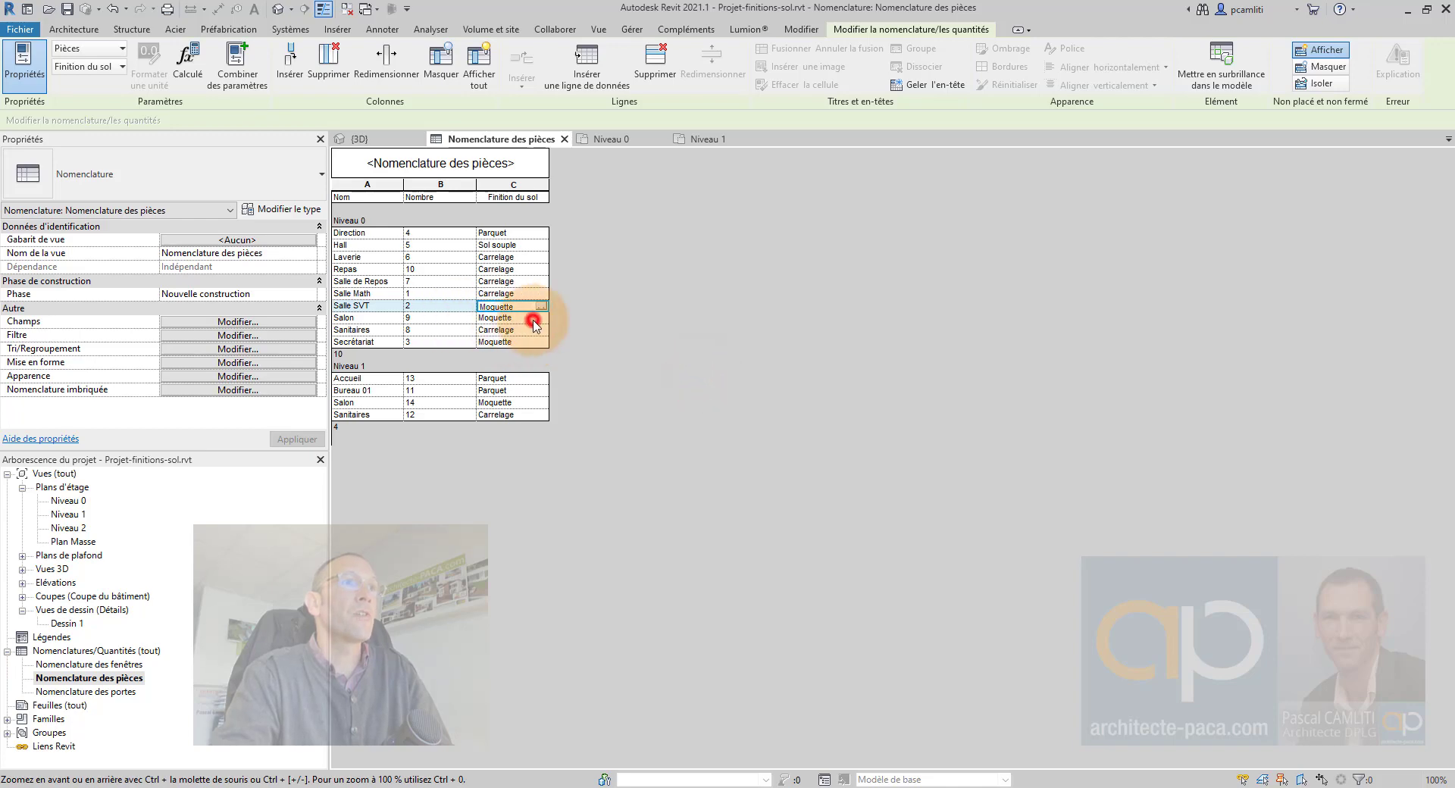
{"action": "left_click", "coordinate": [541, 318]}
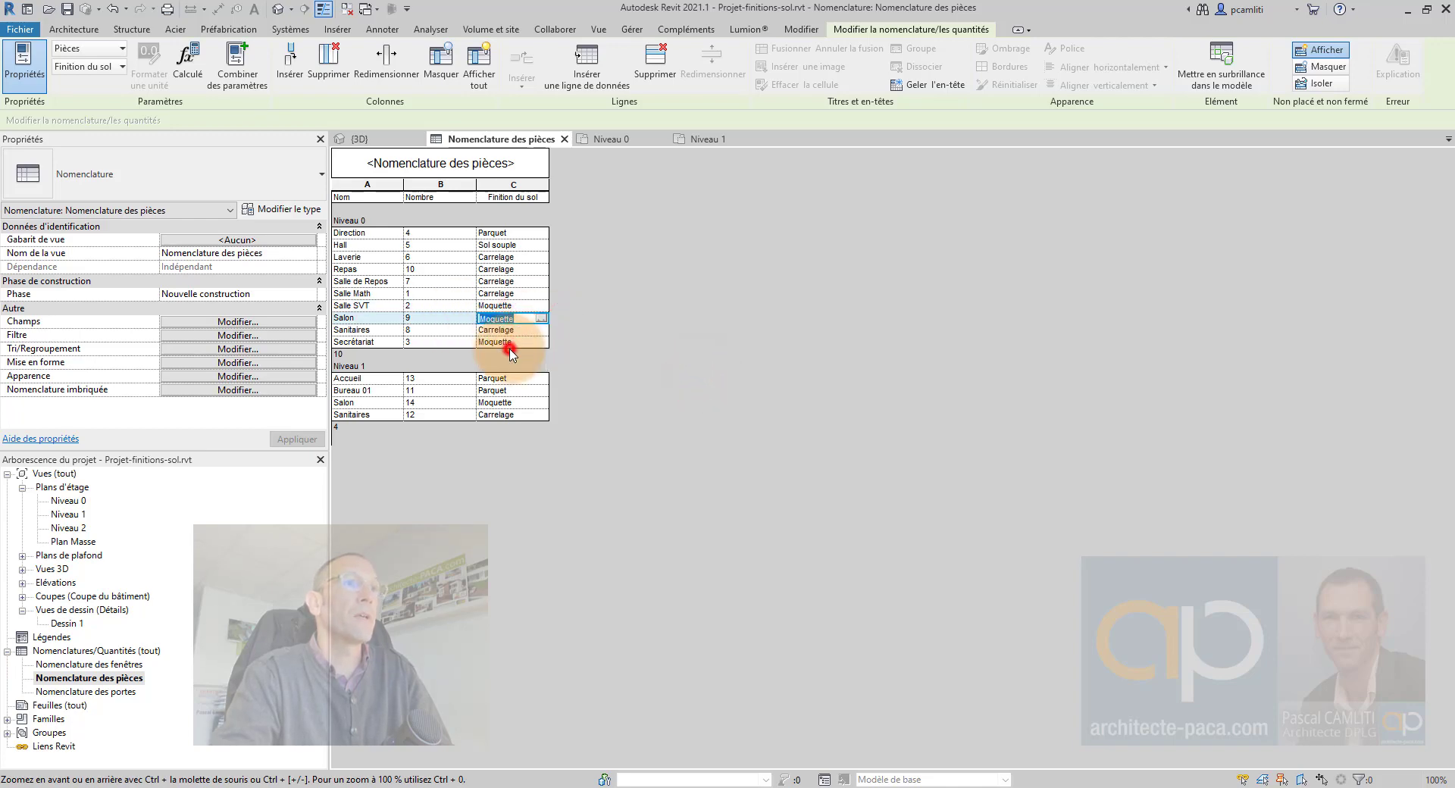
- Return to the Niveau 0 plan and compare the modelled floor in the Salon with the finish on its room tag
{"action": "left_click", "coordinate": [632, 139]}
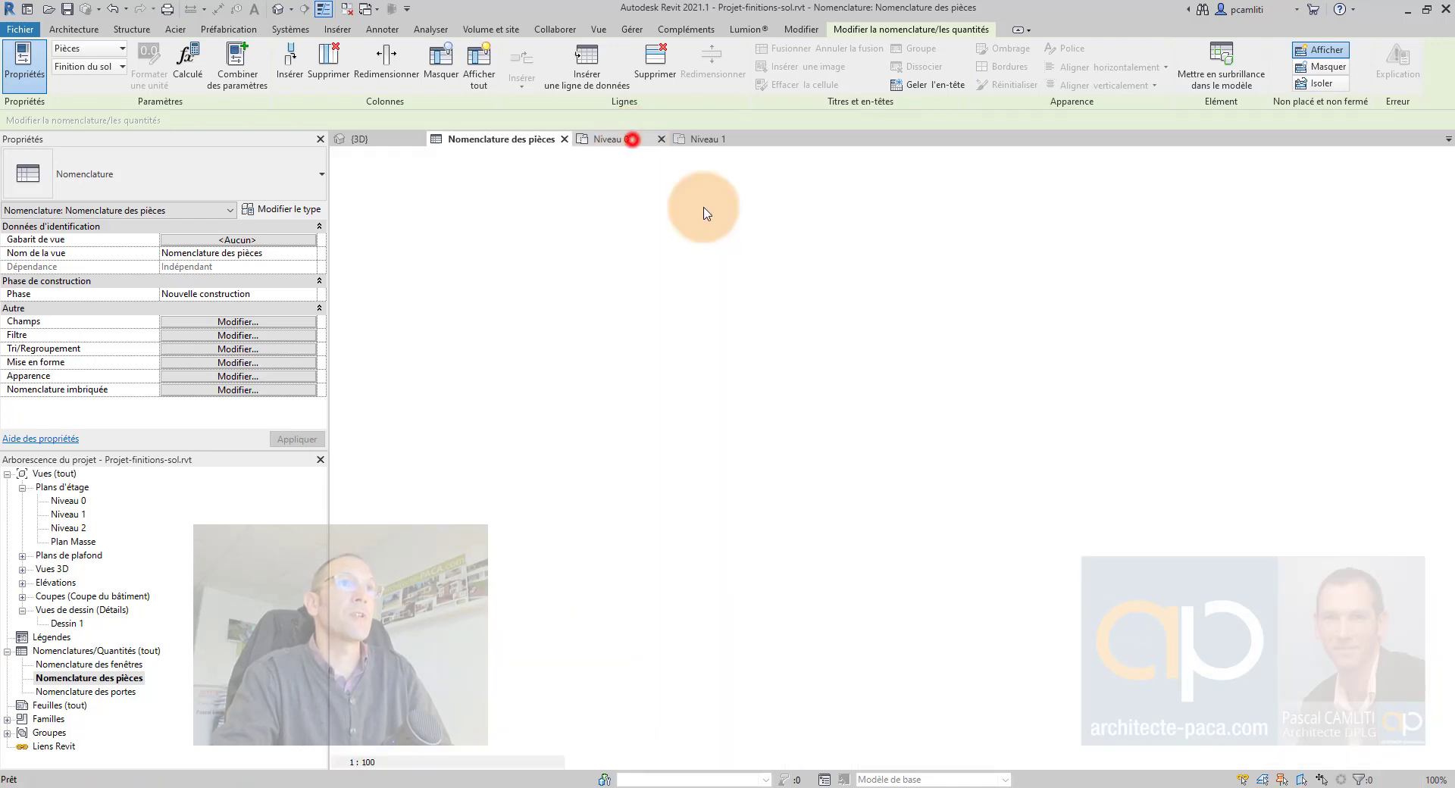
{"action": "scroll", "coordinate": [922, 391], "scroll_direction": "down", "scroll_amount": 1}
{"action": "middle_click_drag", "start_coordinate": [1168, 509], "coordinate": [953, 404]}
{"action": "left_click", "coordinate": [1124, 601]}
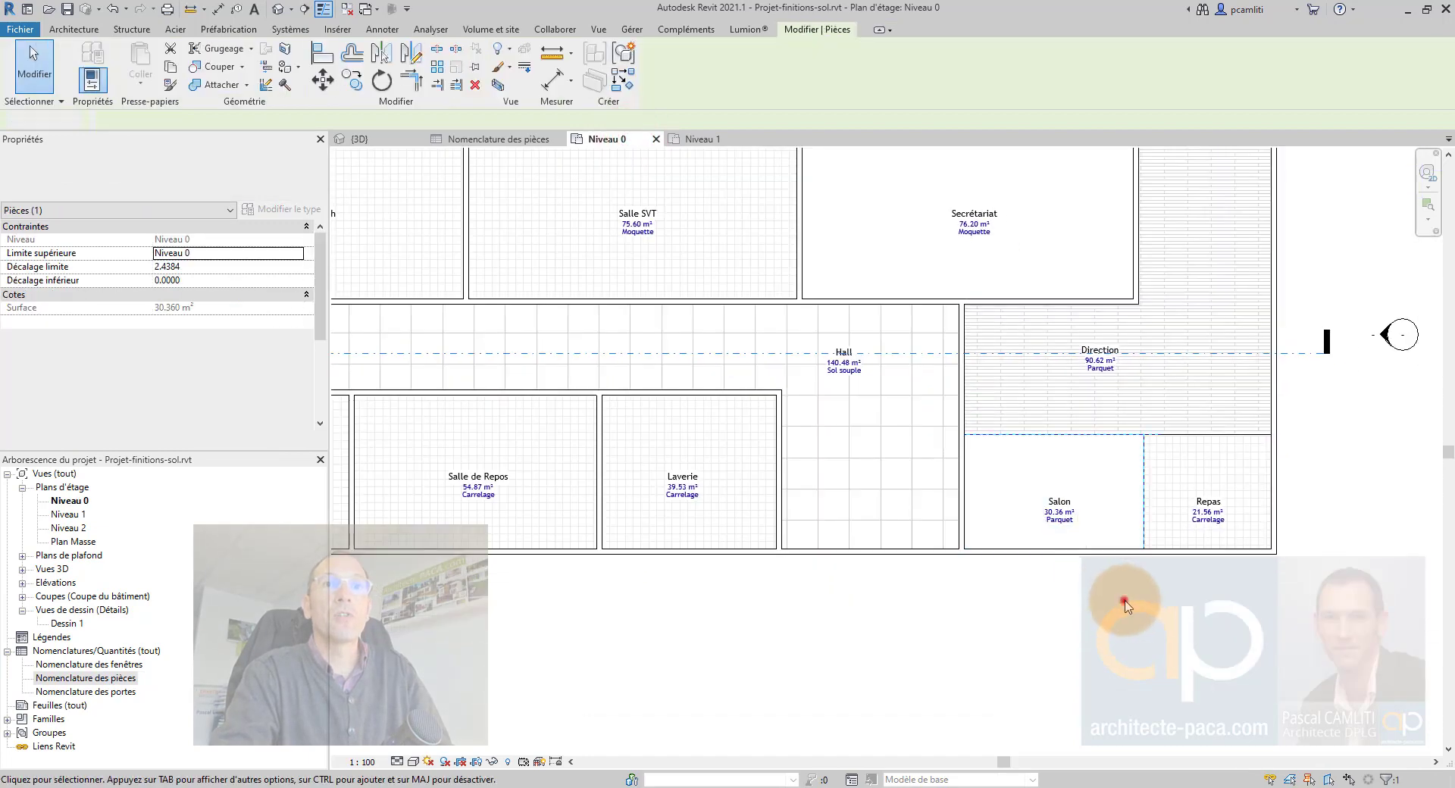
{"action": "scroll", "coordinate": [1072, 440], "scroll_direction": "up", "scroll_amount": 2}
{"action": "left_click", "coordinate": [1080, 462]}
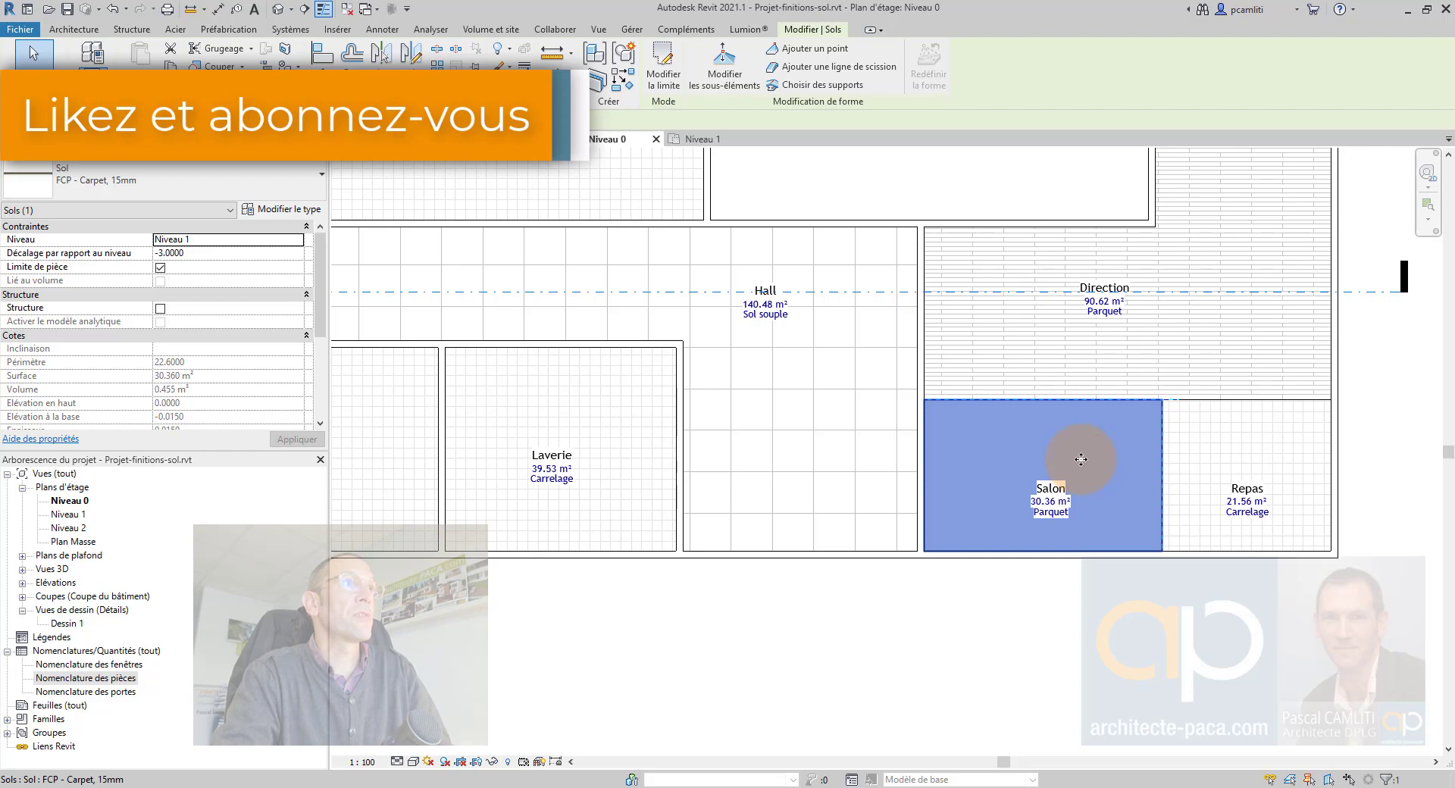
{"action": "left_click", "coordinate": [985, 644]}
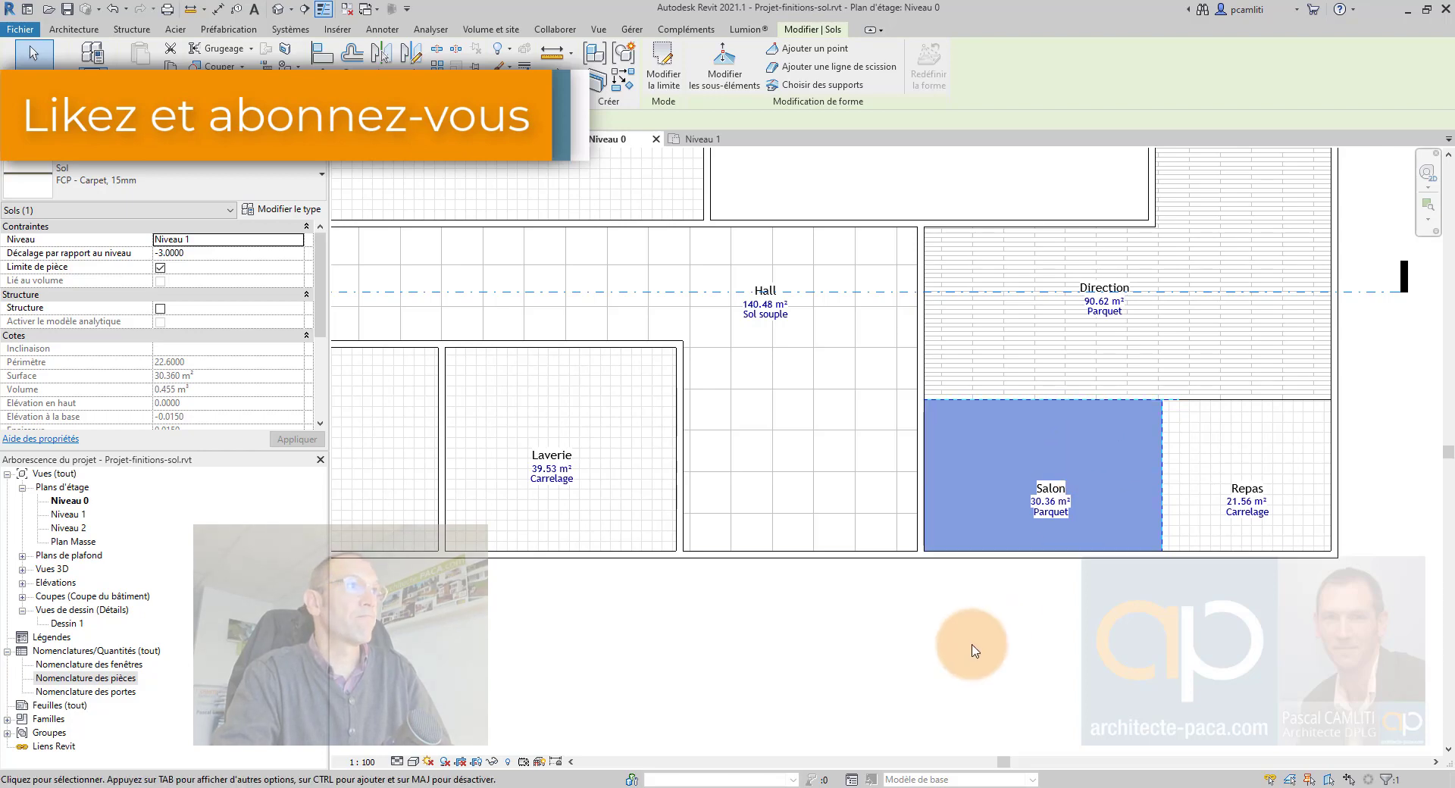
{"action": "scroll", "coordinate": [985, 606], "scroll_direction": "down", "scroll_amount": 2}
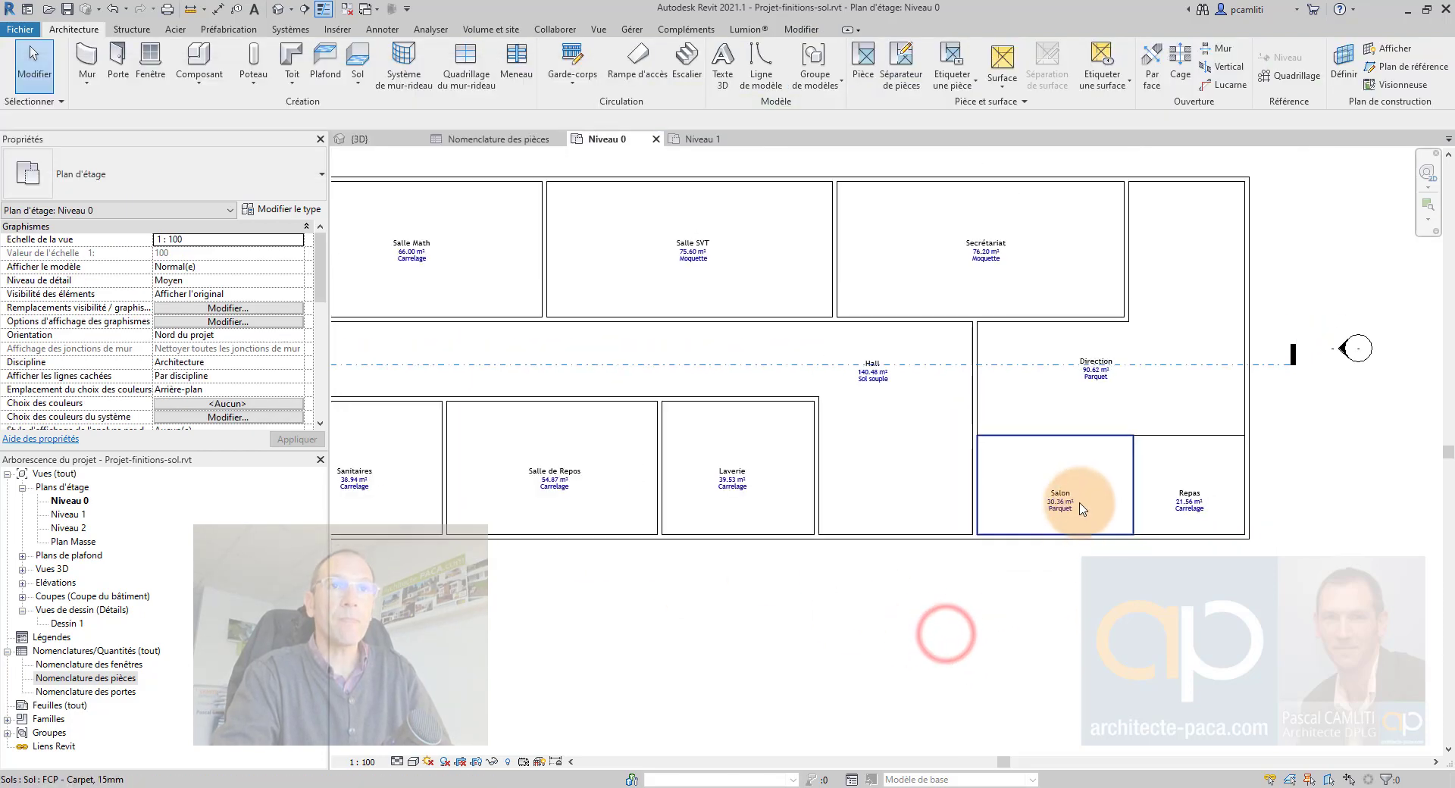
{"action": "middle_click_drag", "start_coordinate": [1053, 554], "coordinate": [1069, 594]}
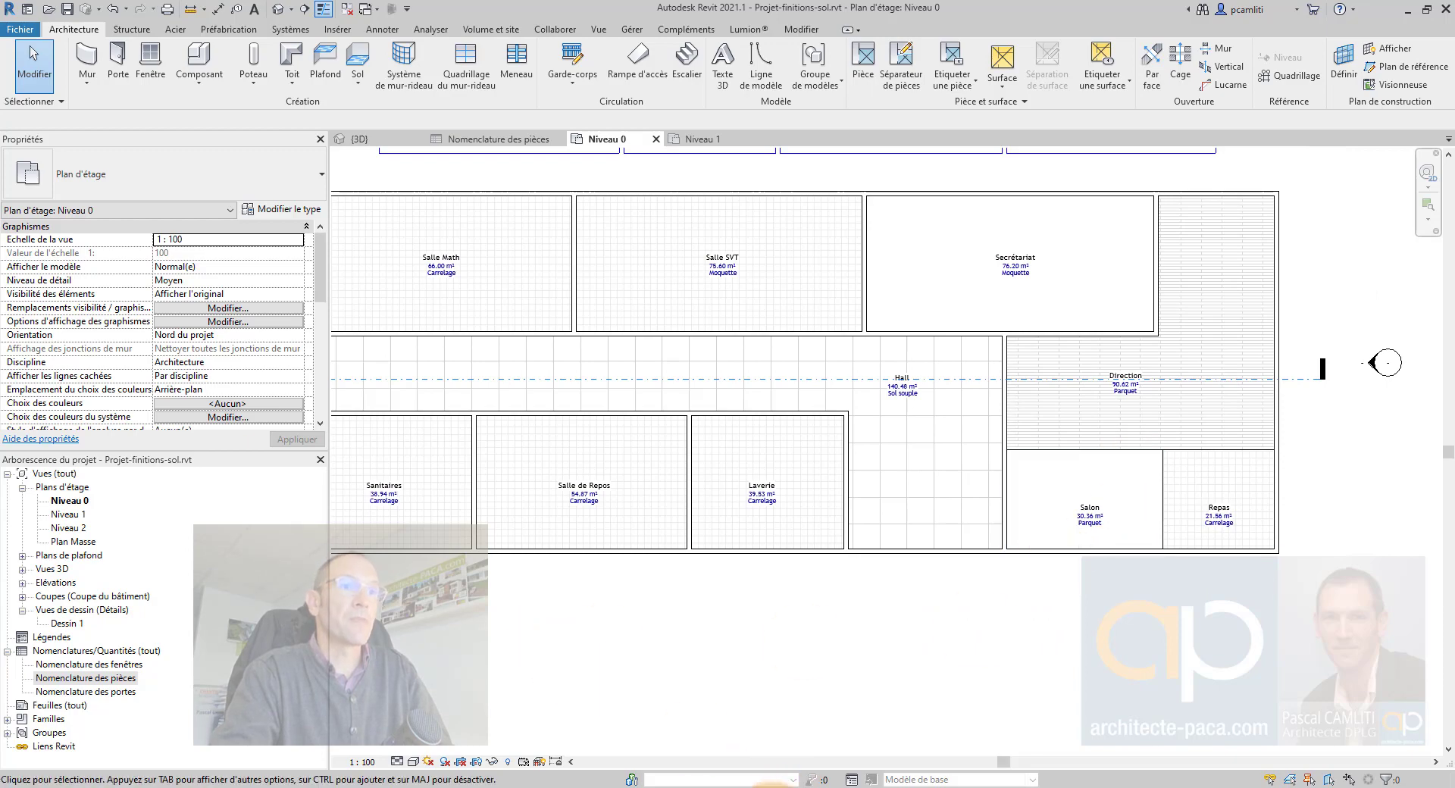
- Switch to the Dynamo window holding the automatic floor finish graph and maximize it
{"action": "left_click", "coordinate": [772, 783]}
{"action": "left_click", "coordinate": [837, 739]}
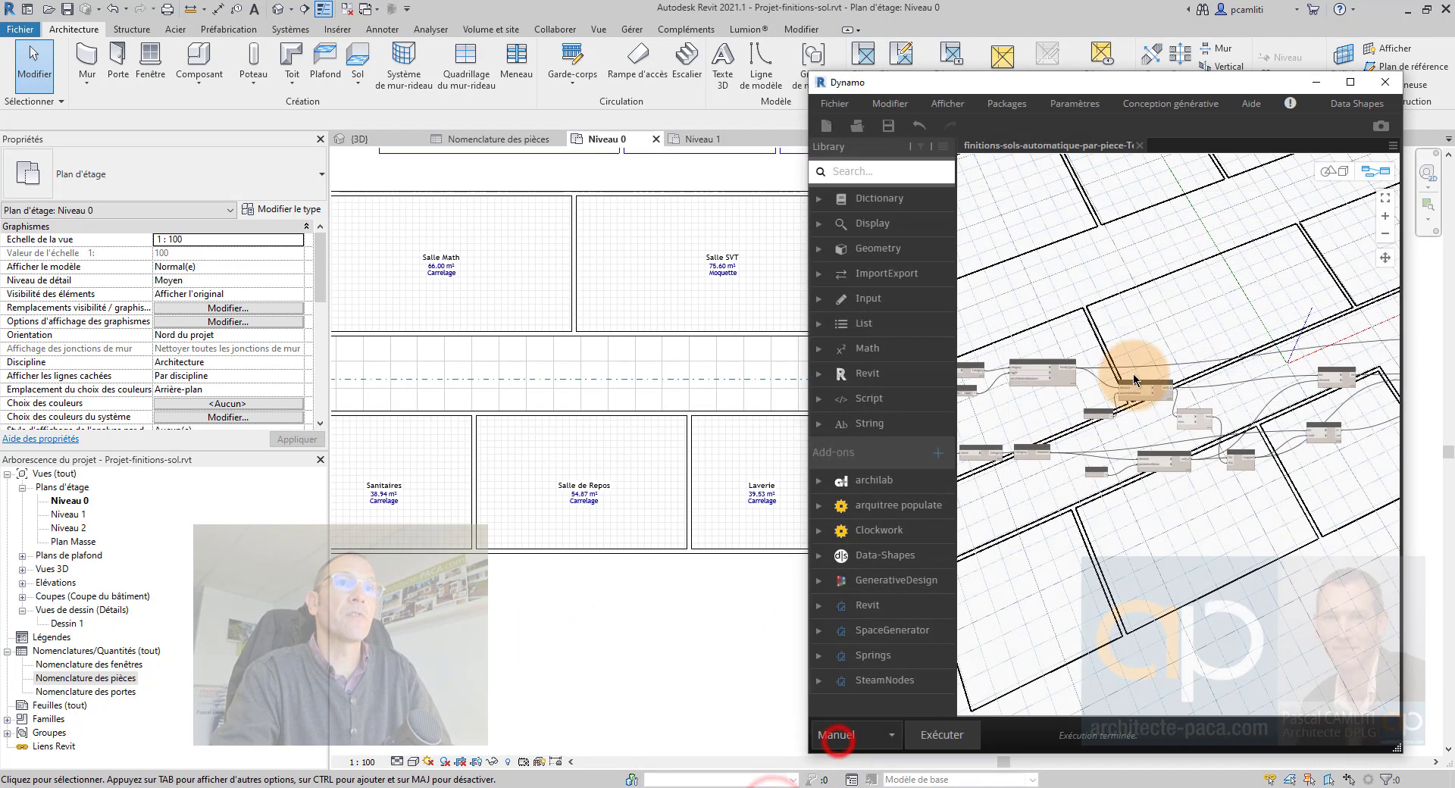
{"action": "left_click", "coordinate": [1351, 85]}
- Set the Levels node feeding Floor.ByOutlineTypeAndLevel to Niveau 0
{"action": "scroll", "coordinate": [569, 492], "scroll_direction": "down", "scroll_amount": 2}
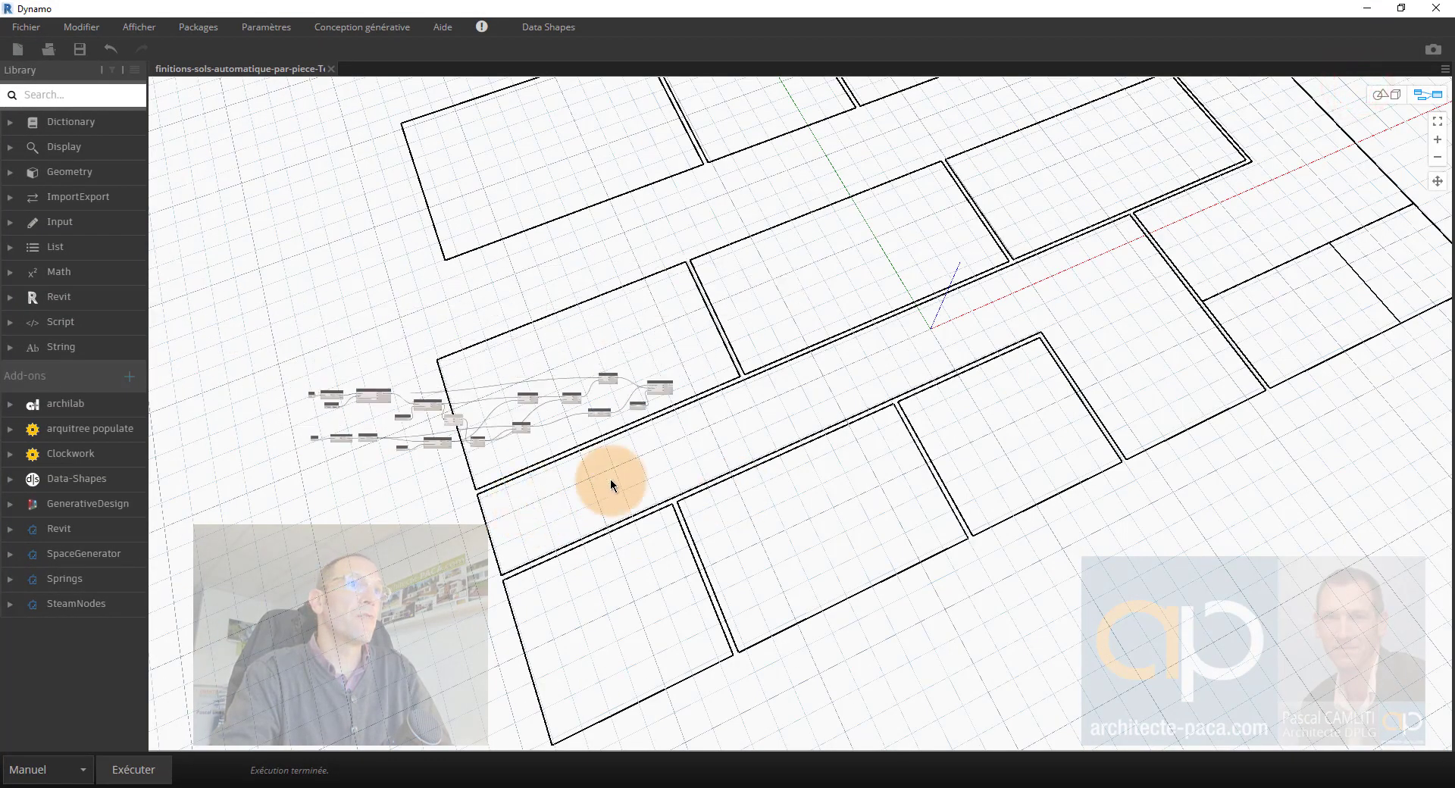
{"action": "scroll", "coordinate": [844, 385], "scroll_direction": "up", "scroll_amount": 5}
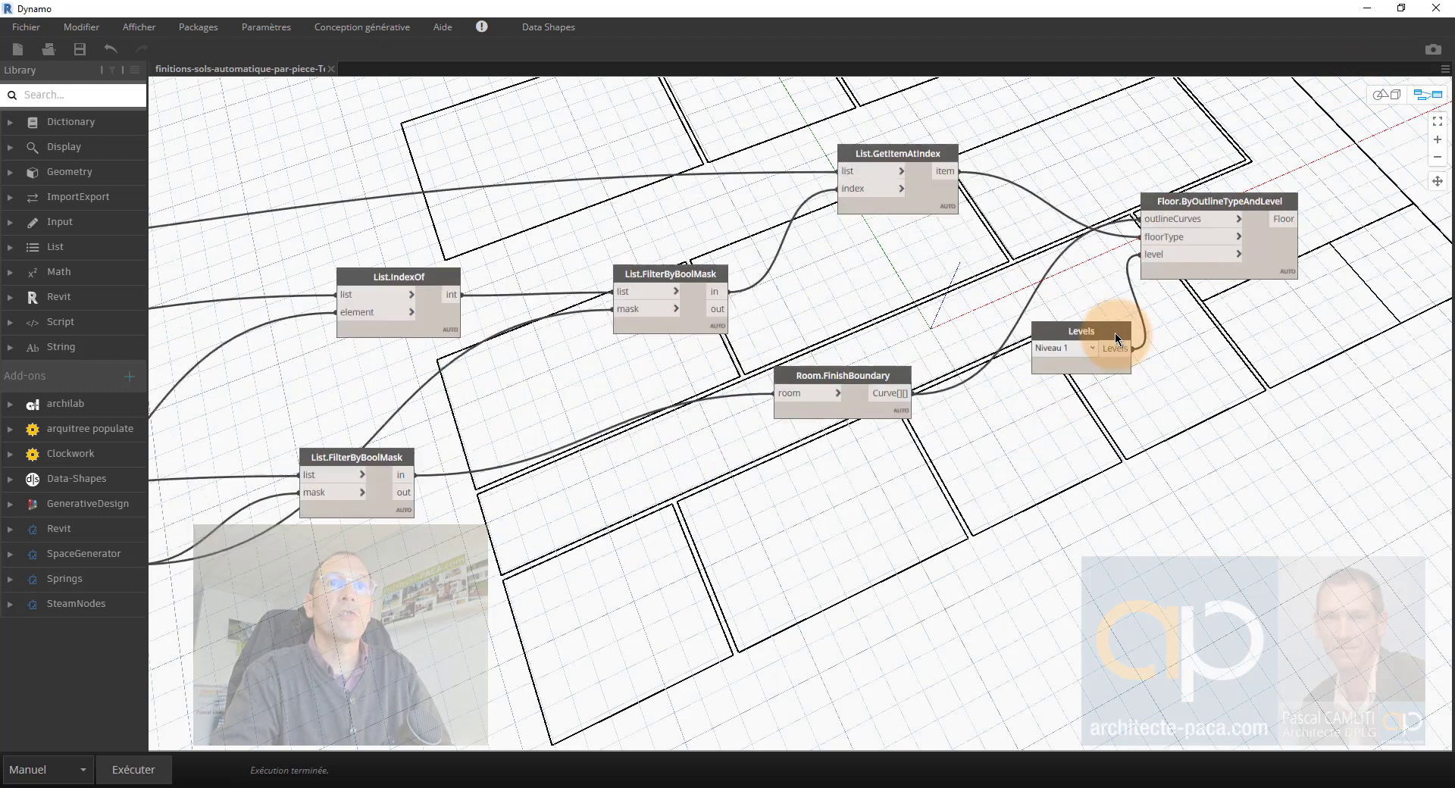
{"action": "scroll", "coordinate": [1117, 339], "scroll_direction": "up", "scroll_amount": 2}
{"action": "left_click", "coordinate": [1076, 355]}
{"action": "left_click", "coordinate": [1046, 381]}
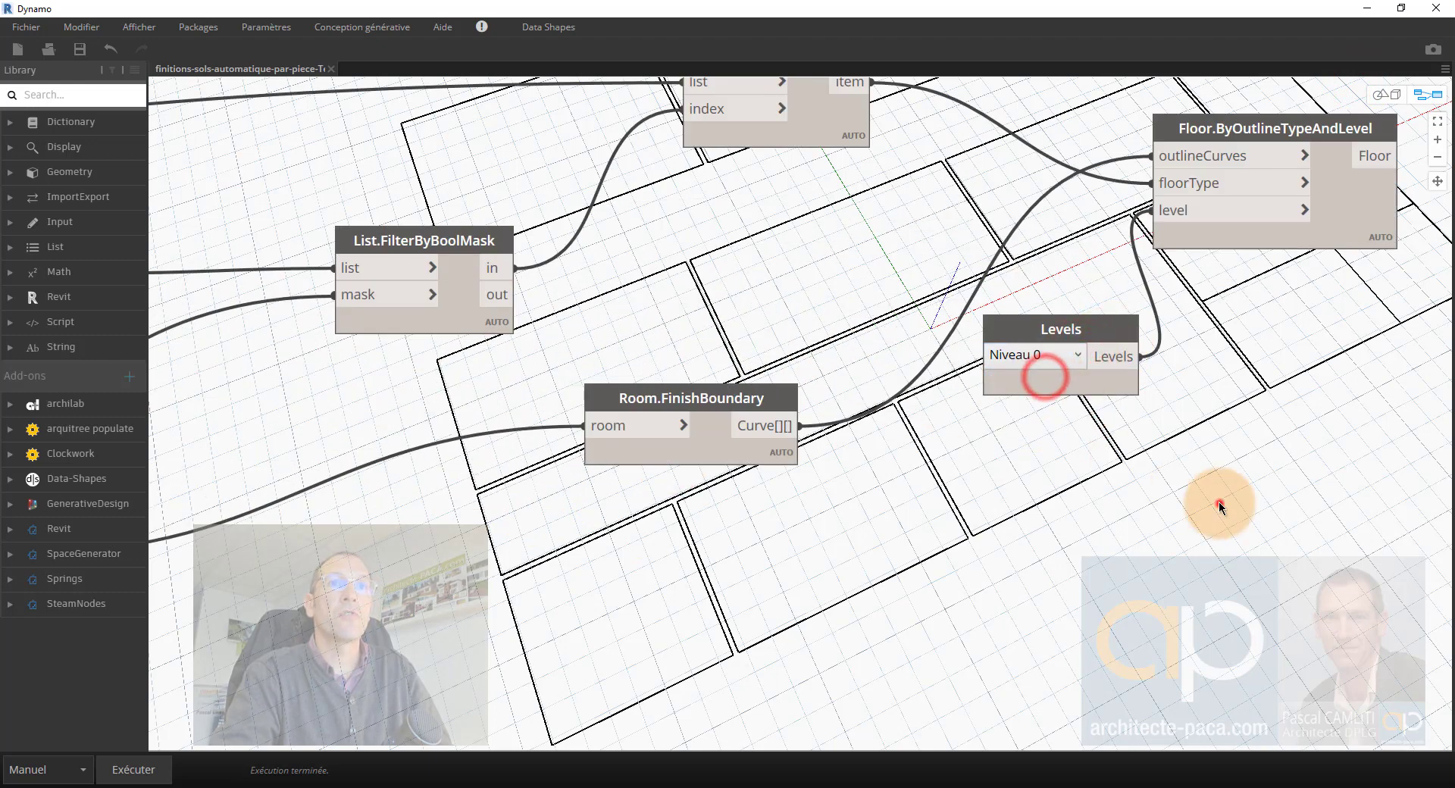
- Run the floor finish graph to generate the room floors on Niveau 0
{"action": "scroll", "coordinate": [1216, 499], "scroll_direction": "down", "scroll_amount": 4}
{"action": "scroll", "coordinate": [1168, 494], "scroll_direction": "down", "scroll_amount": 2}
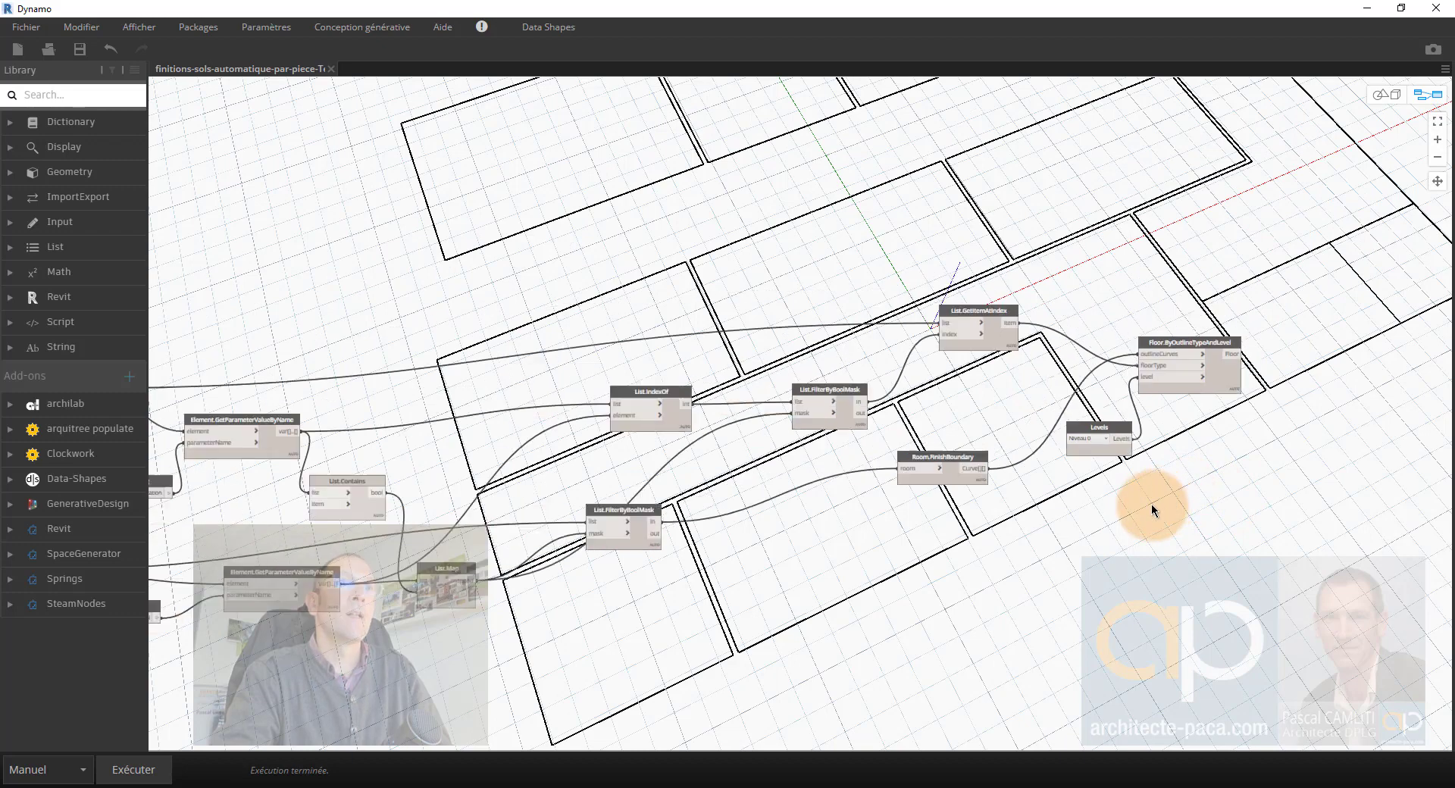
{"action": "middle_click_drag", "start_coordinate": [802, 545], "coordinate": [1062, 488]}
{"action": "left_click", "coordinate": [162, 770]}
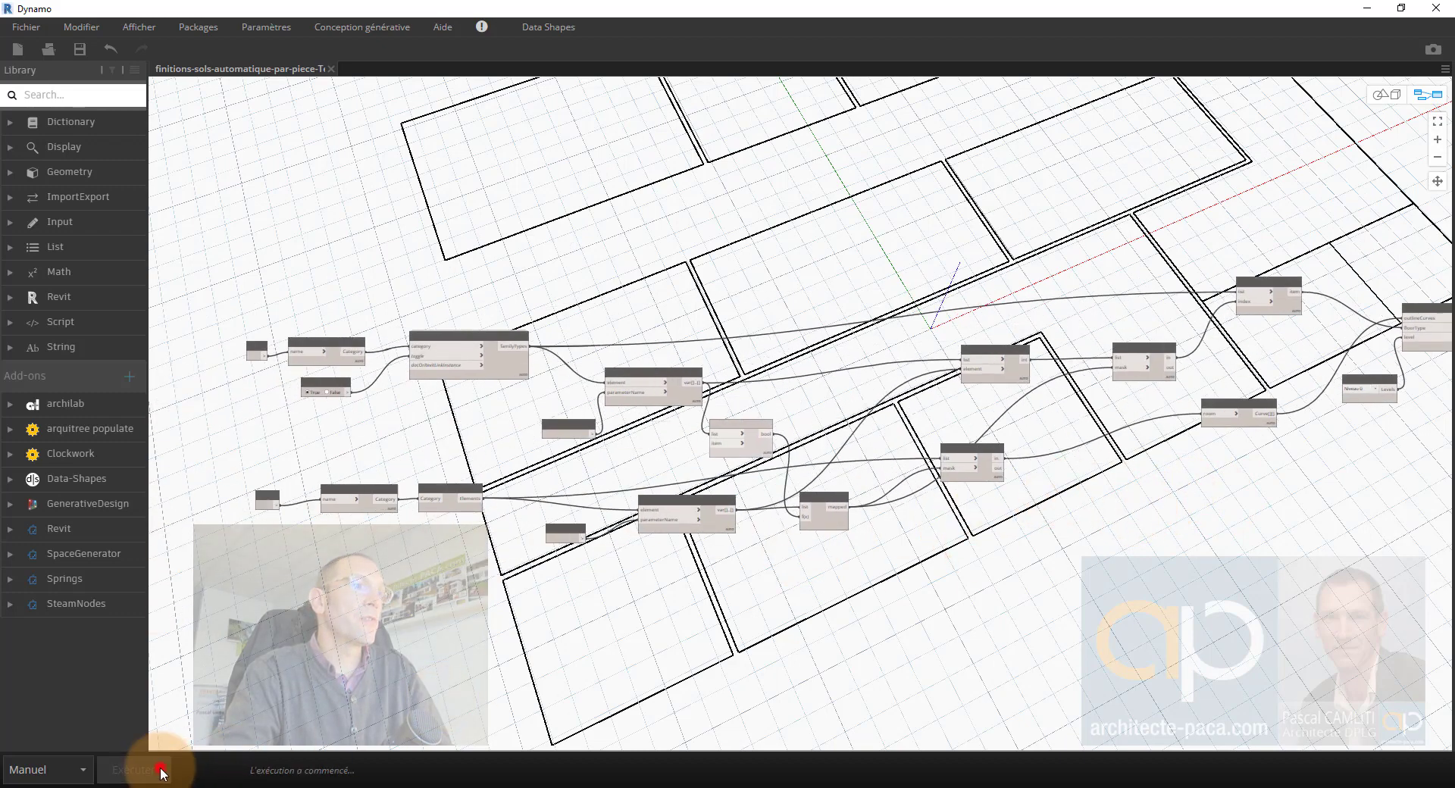
- Switch to Revit and inspect the floor finishes generated in the rooms of the Niveau 0 plan
{"action": "left_click", "coordinate": [1367, 7]}
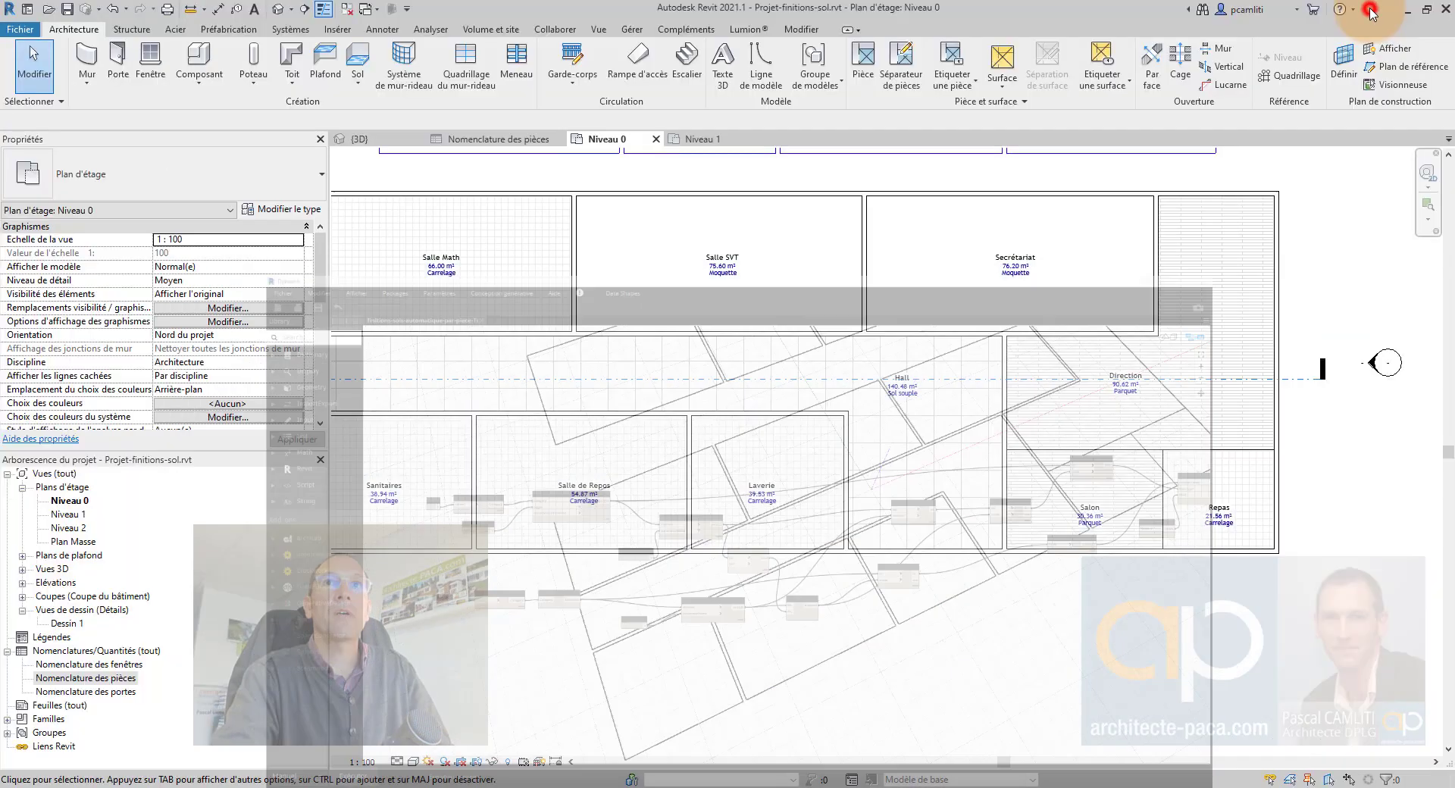
{"action": "scroll", "coordinate": [1051, 473], "scroll_direction": "up", "scroll_amount": 2}
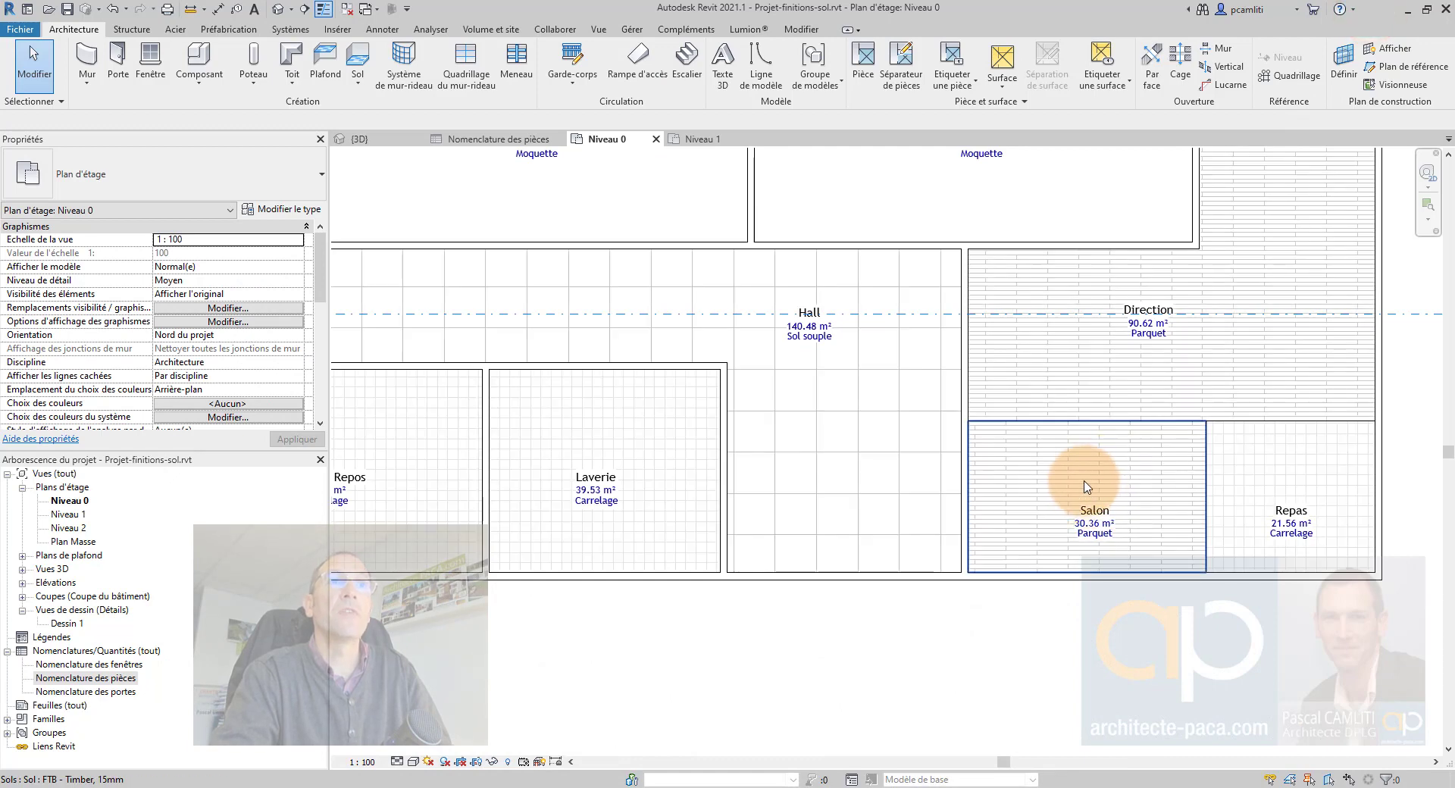
{"action": "scroll", "coordinate": [1085, 487], "scroll_direction": "down", "scroll_amount": 3}
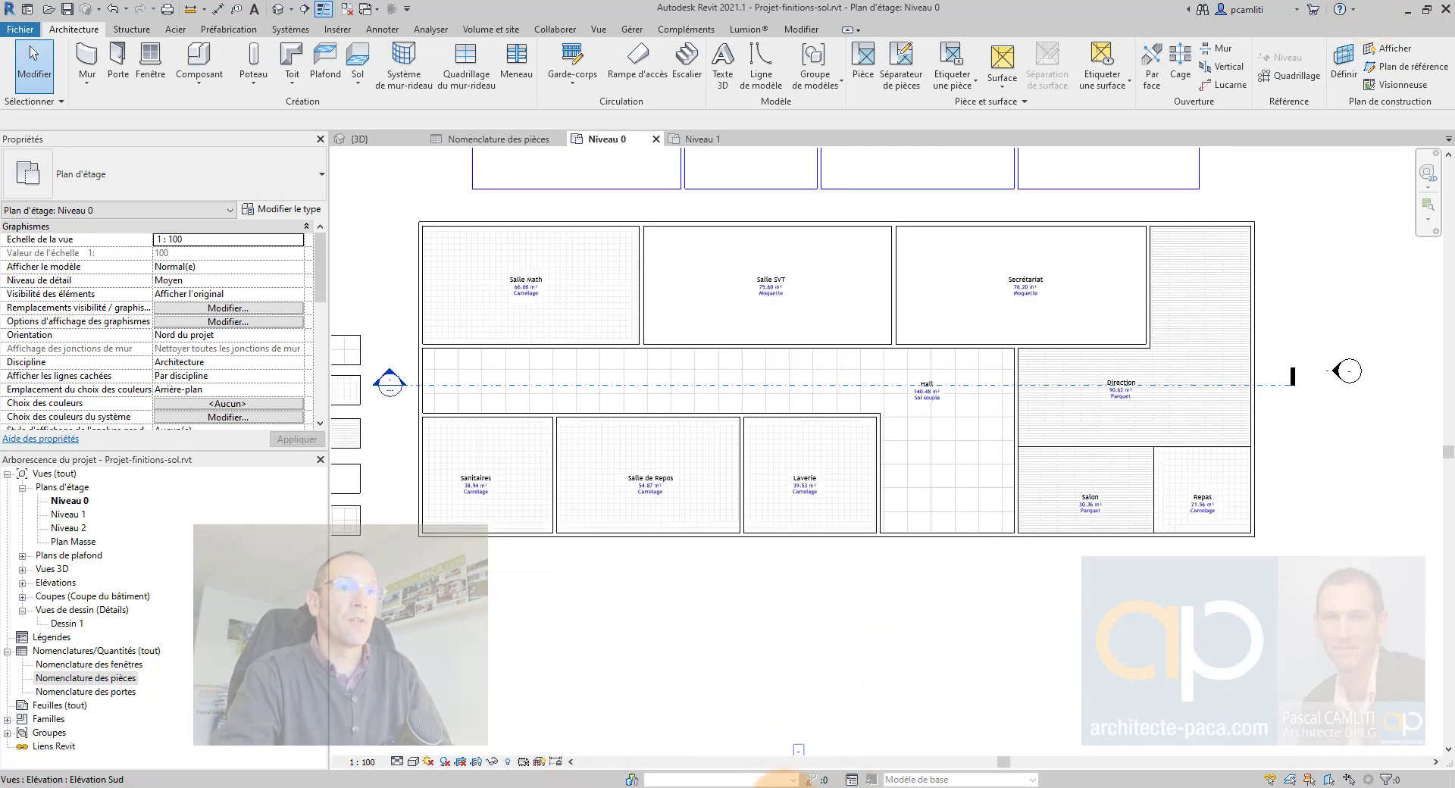
- Switch back to Dynamo and examine the floor type branch, from the Sols category to the Note d'identification parameter
{"action": "mouse_move", "coordinate": [780, 782]}
{"action": "left_click", "coordinate": [843, 678]}
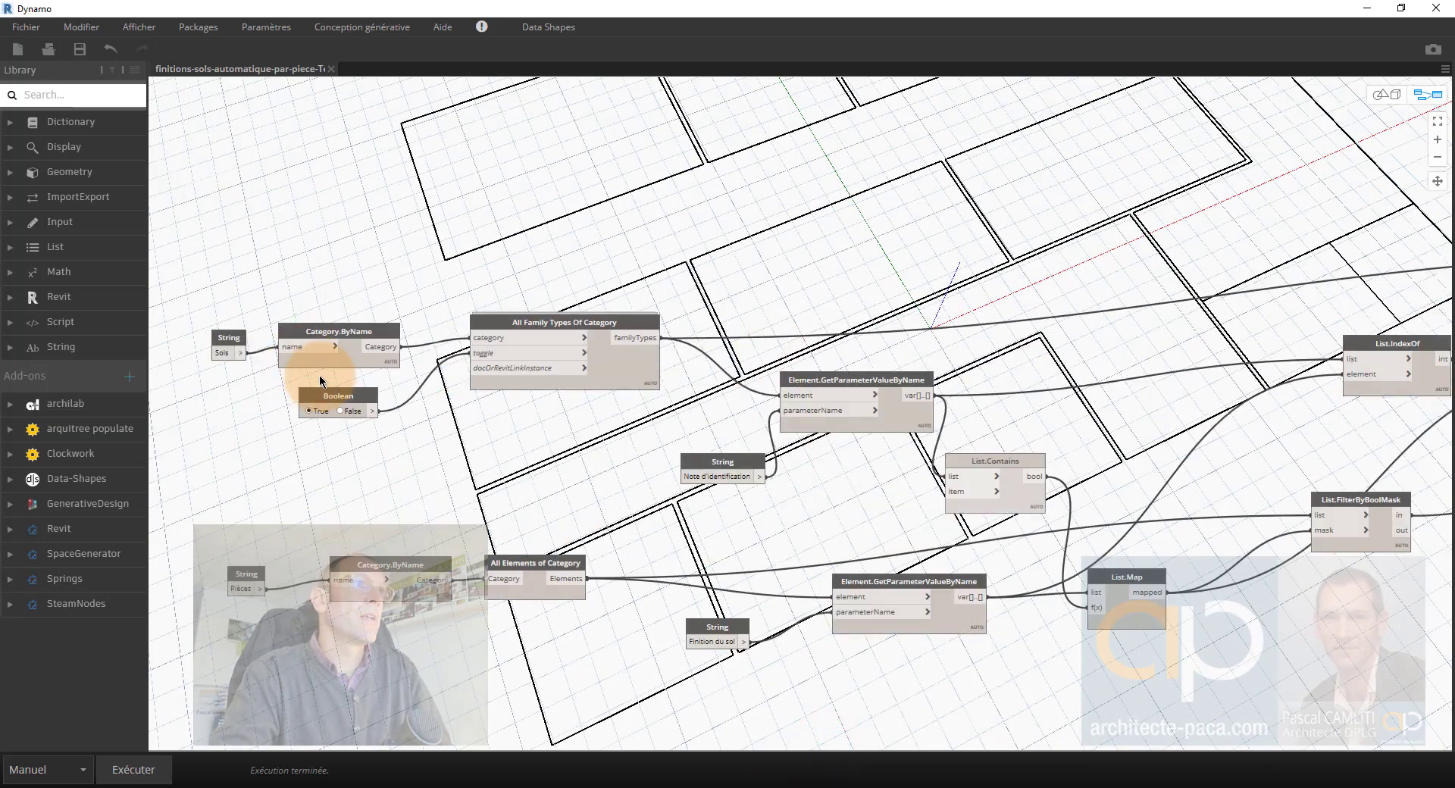
{"action": "scroll", "coordinate": [320, 375], "scroll_direction": "up", "scroll_amount": 3}
{"action": "middle_click_drag", "start_coordinate": [470, 409], "coordinate": [515, 396]}
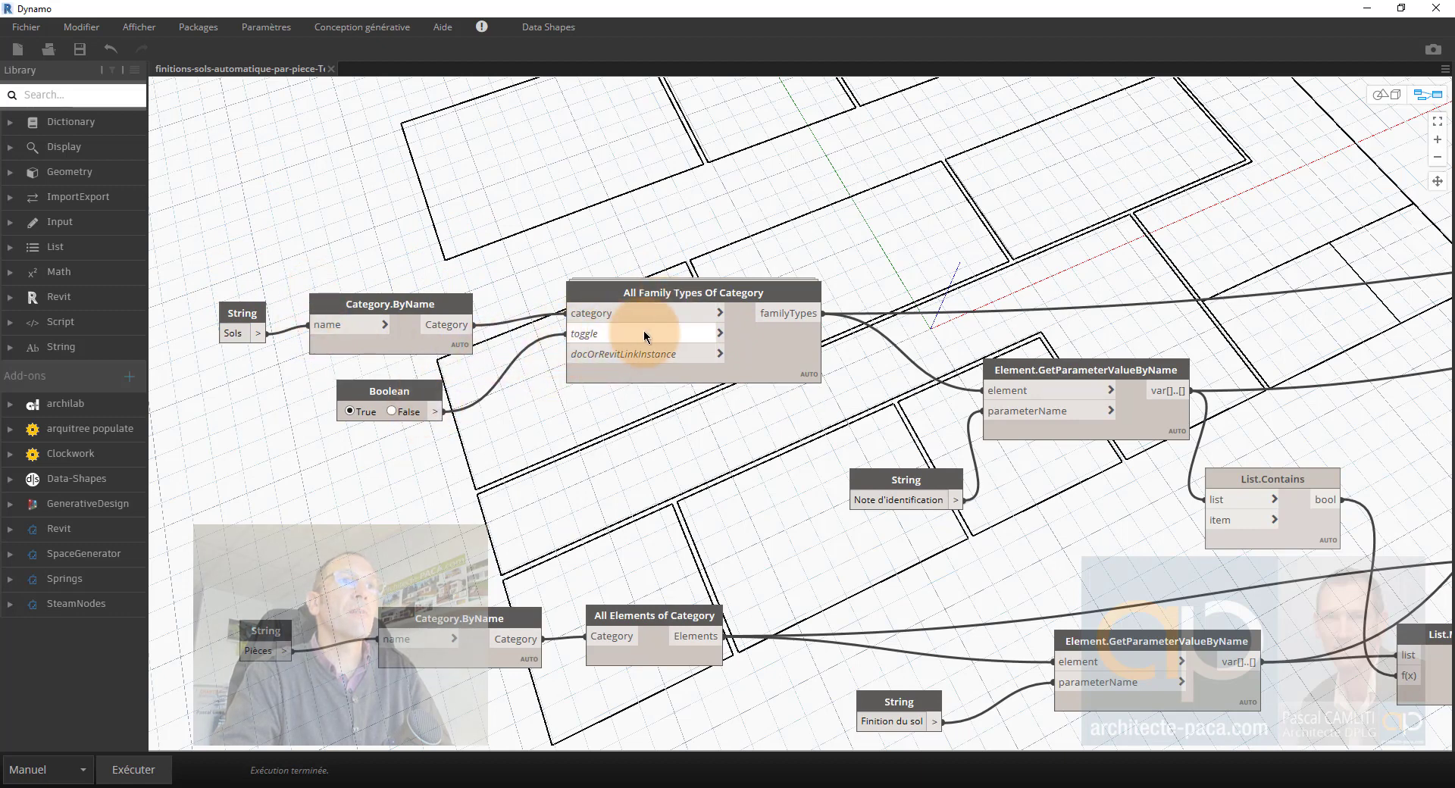
{"action": "mouse_move", "coordinate": [739, 331]}
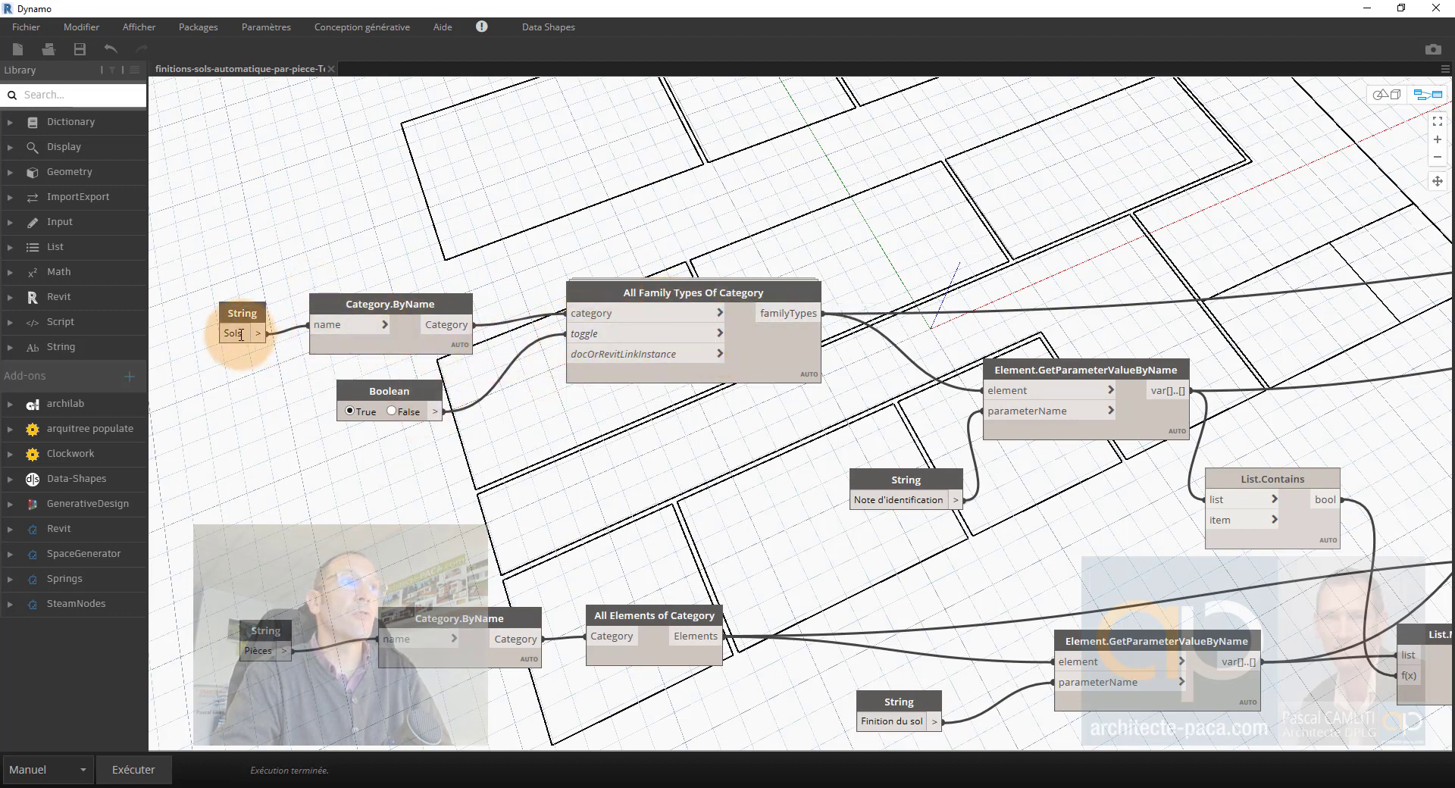
{"action": "scroll", "coordinate": [647, 349], "scroll_direction": "down", "scroll_amount": 3}
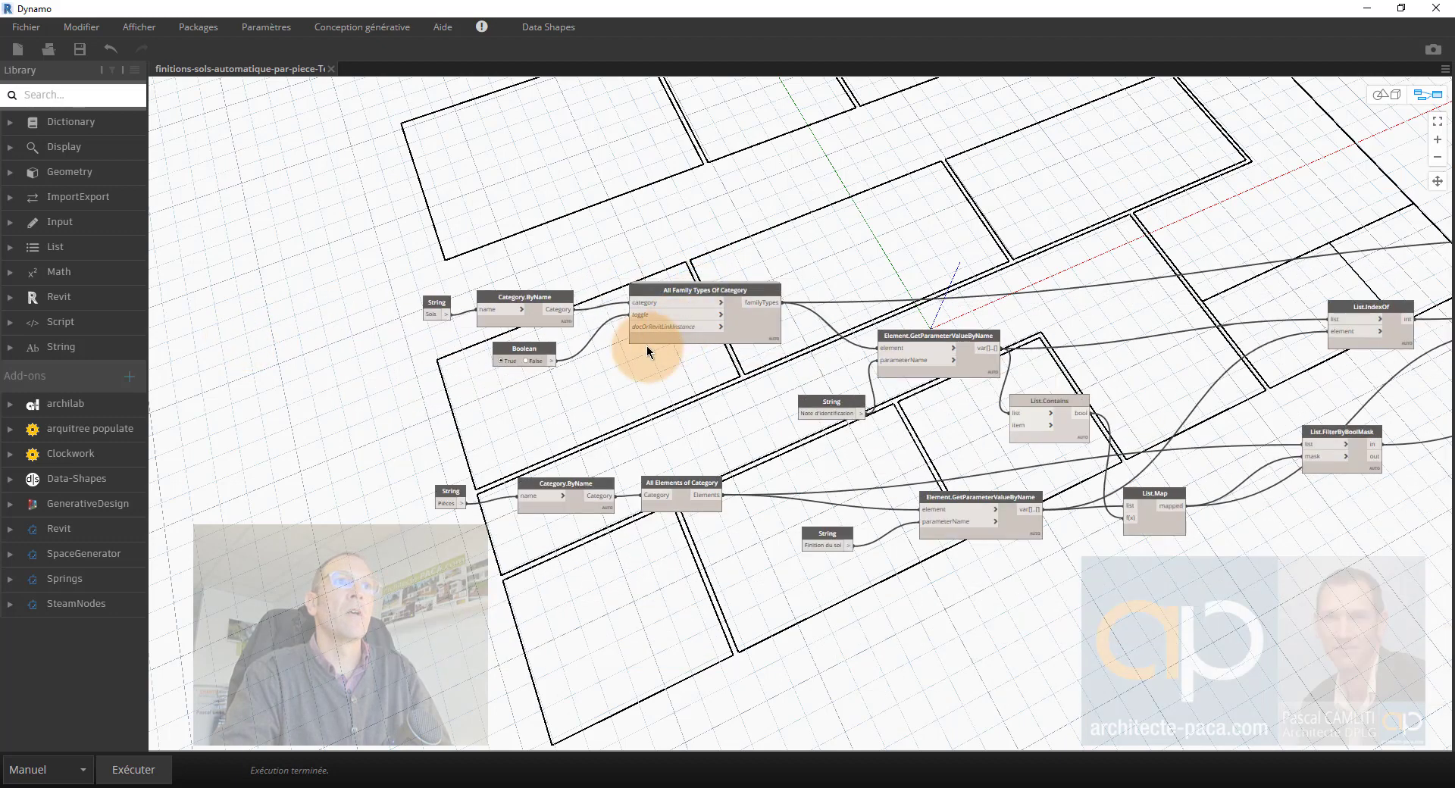
{"action": "middle_click_drag", "start_coordinate": [873, 273], "coordinate": [730, 305]}
{"action": "scroll", "coordinate": [695, 456], "scroll_direction": "up", "scroll_amount": 3}
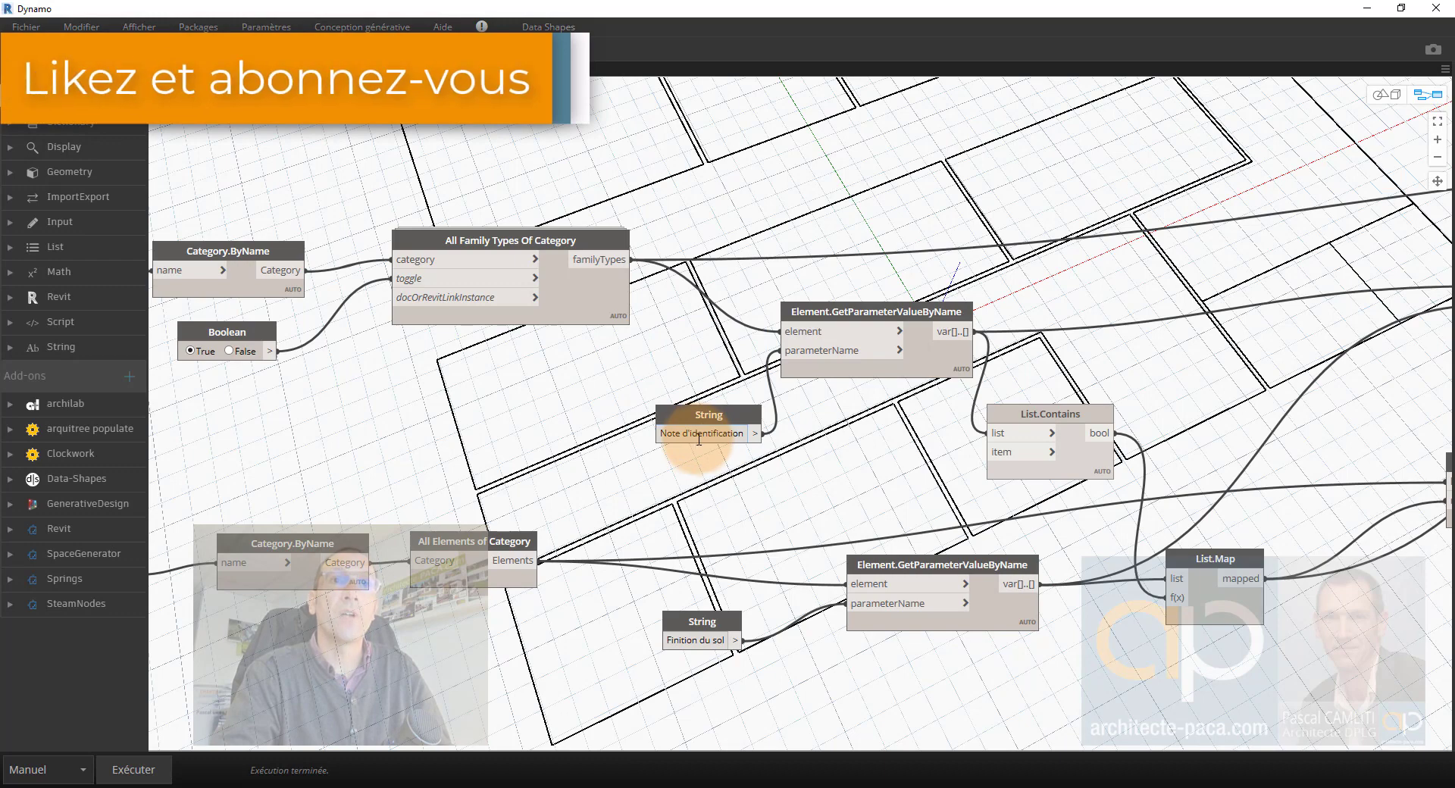
- Examine the room branch of the graph, from the Pièces category to the Finition du sol parameter
{"action": "scroll", "coordinate": [698, 439], "scroll_direction": "down", "scroll_amount": 3}
{"action": "scroll", "coordinate": [458, 494], "scroll_direction": "up", "scroll_amount": 5}
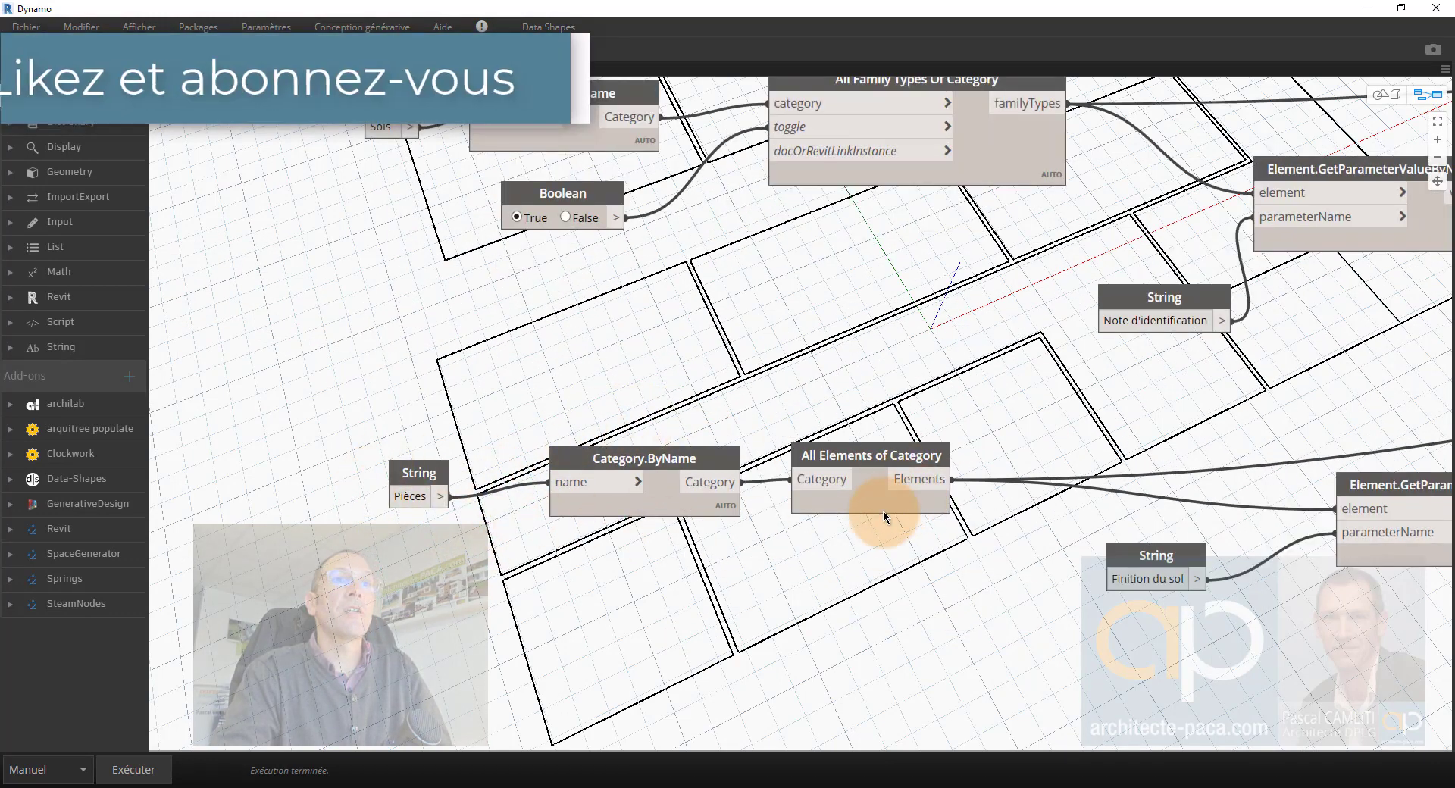
{"action": "middle_click_drag", "start_coordinate": [750, 566], "coordinate": [640, 570]}
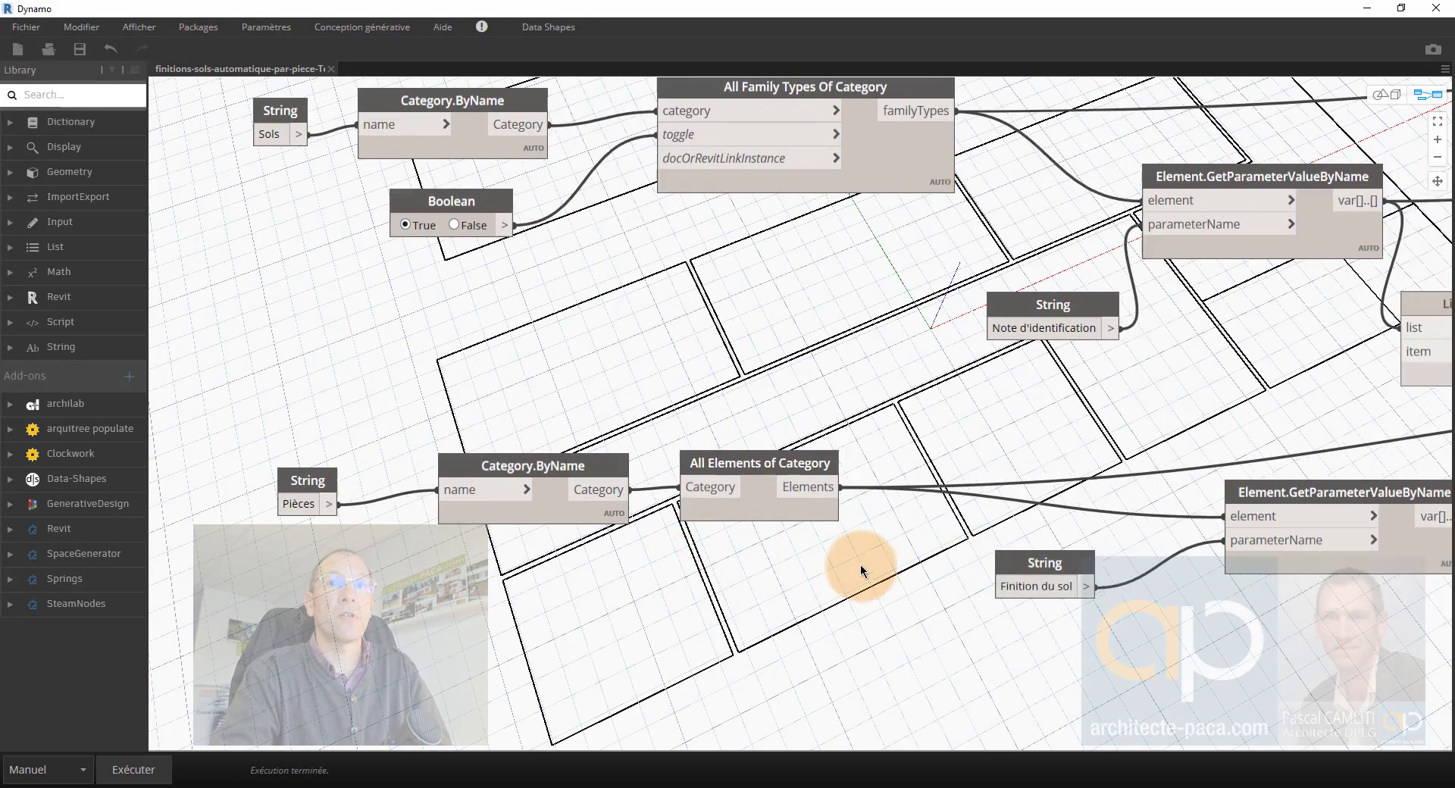
{"action": "middle_click_drag", "start_coordinate": [1182, 570], "coordinate": [889, 561]}
{"action": "scroll", "coordinate": [1127, 601], "scroll_direction": "down", "scroll_amount": 3}
{"action": "middle_click_drag", "start_coordinate": [1038, 606], "coordinate": [929, 584]}
{"action": "scroll", "coordinate": [762, 554], "scroll_direction": "up", "scroll_amount": 3}
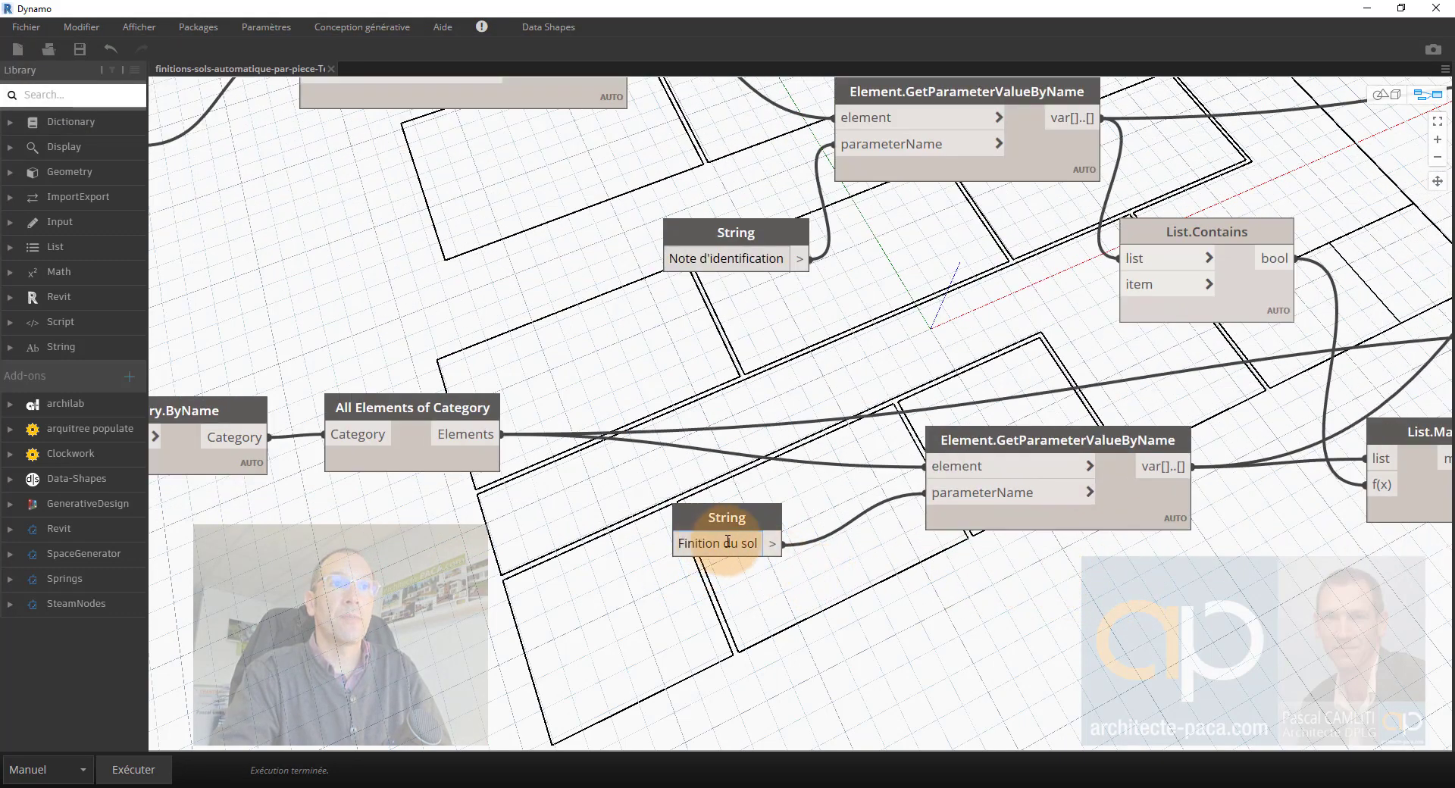
- Follow the matching logic through the List.Contains, List.Map, List.IndexOf and List.FilterByBoolMask nodes
{"action": "middle_click_drag", "start_coordinate": [1003, 568], "coordinate": [792, 559]}
{"action": "middle_click_drag", "start_coordinate": [1033, 494], "coordinate": [841, 519]}
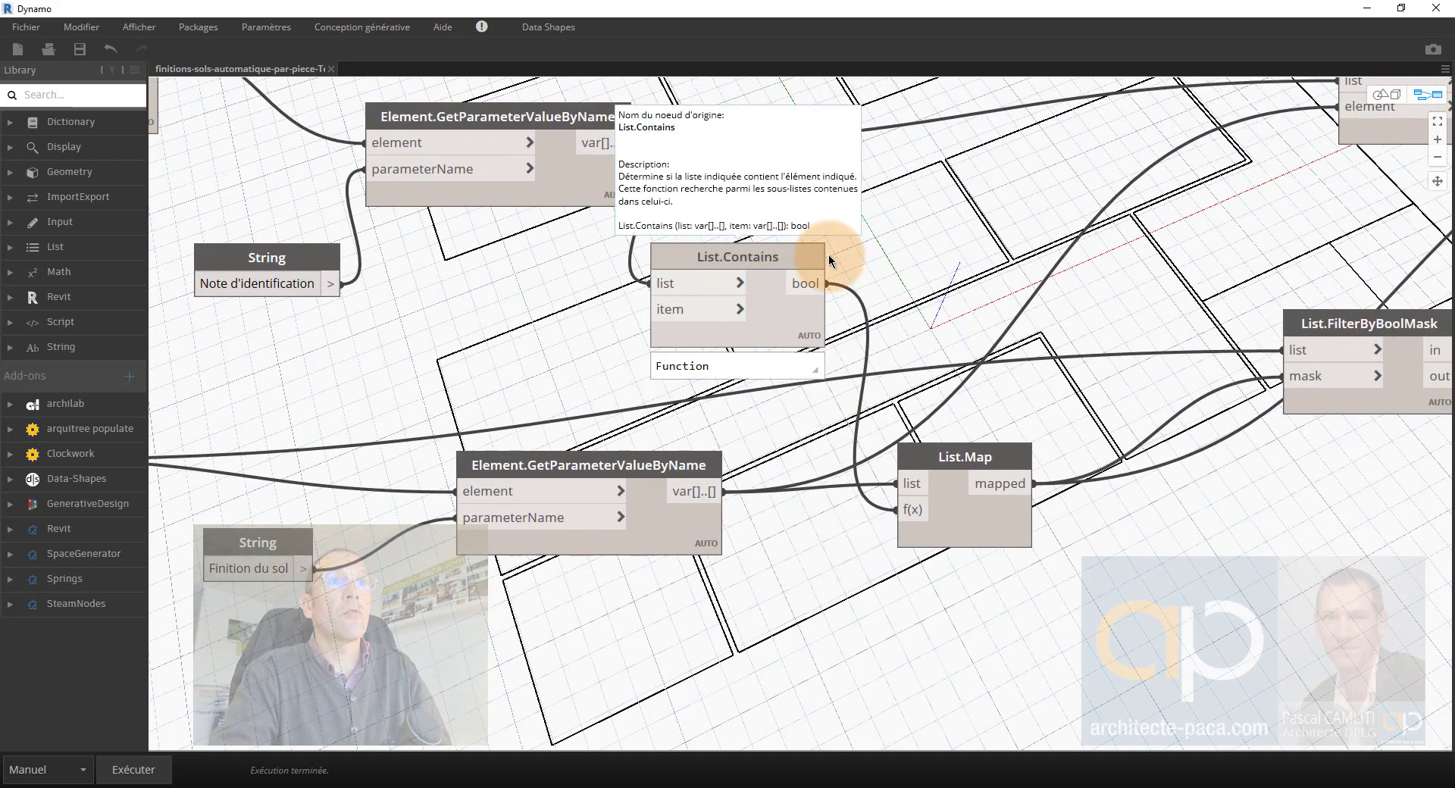
{"action": "scroll", "coordinate": [920, 276], "scroll_direction": "down", "scroll_amount": 2}
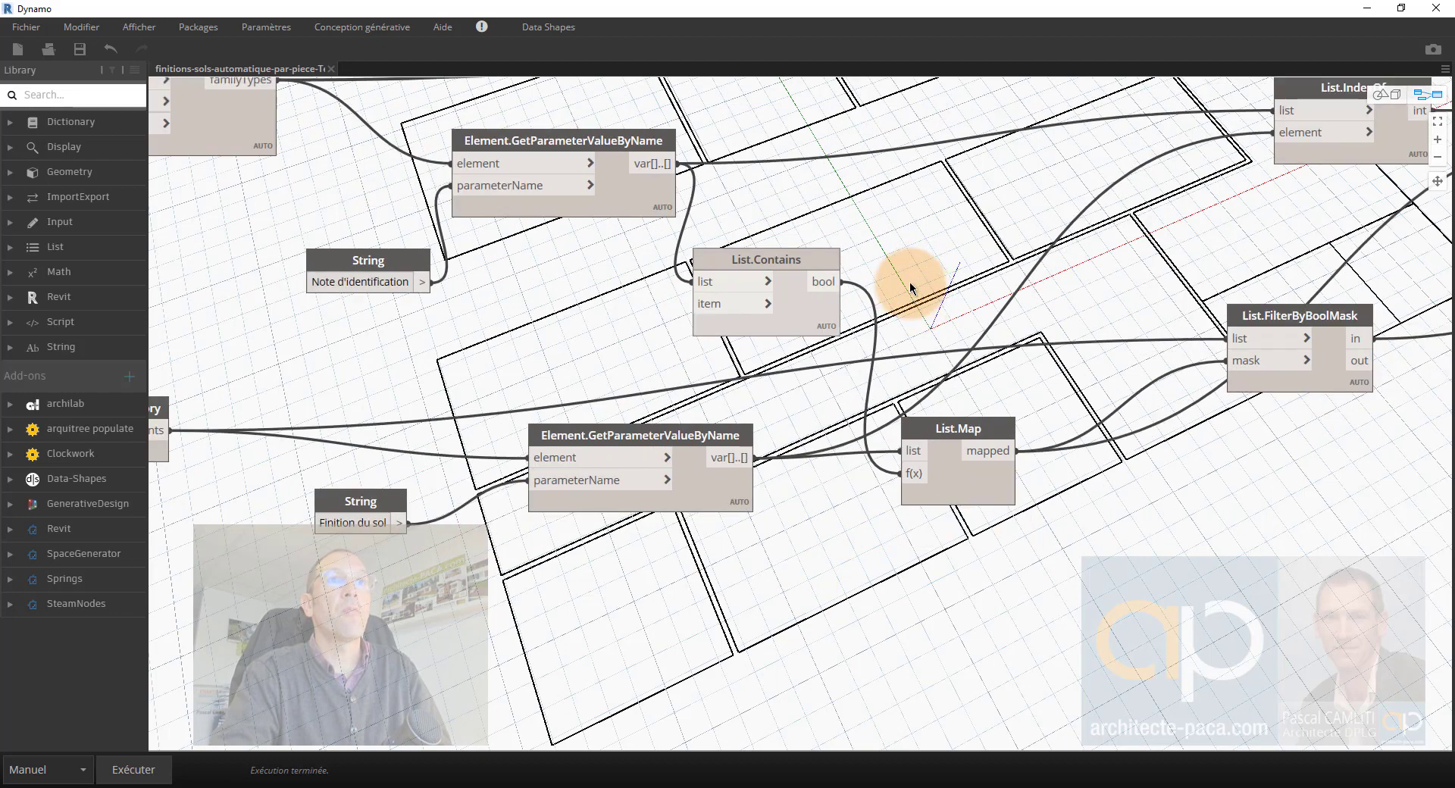
{"action": "middle_click_drag", "start_coordinate": [997, 502], "coordinate": [826, 556]}
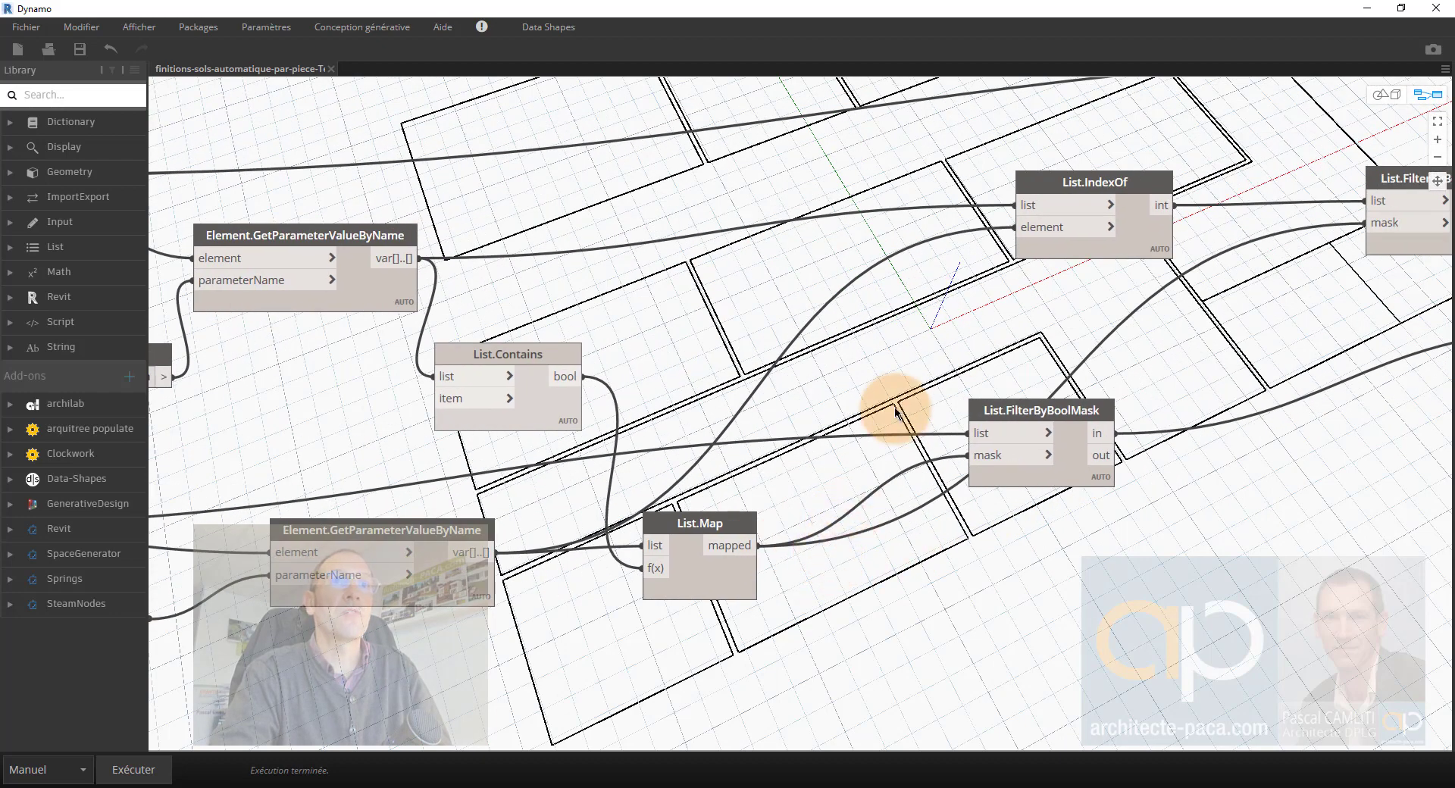
{"action": "middle_click_drag", "start_coordinate": [953, 364], "coordinate": [819, 471]}
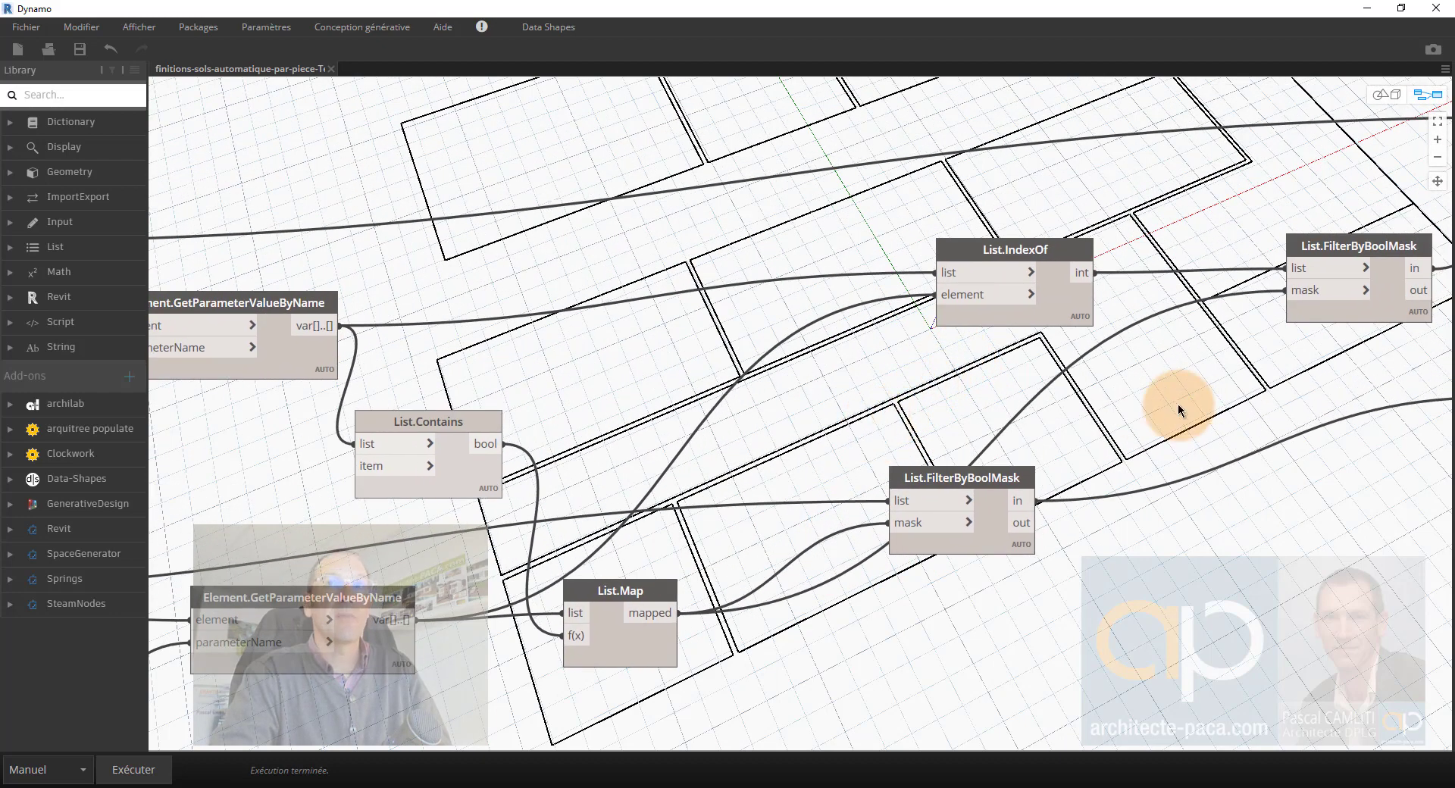
{"action": "middle_click_drag", "start_coordinate": [1175, 402], "coordinate": [913, 476]}
{"action": "middle_click_drag", "start_coordinate": [1300, 384], "coordinate": [944, 416]}
- Preview the outputs of the Room.FinishBoundary and List.GetItemAtIndex nodes
{"action": "scroll", "coordinate": [1020, 441], "scroll_direction": "down", "scroll_amount": 3}
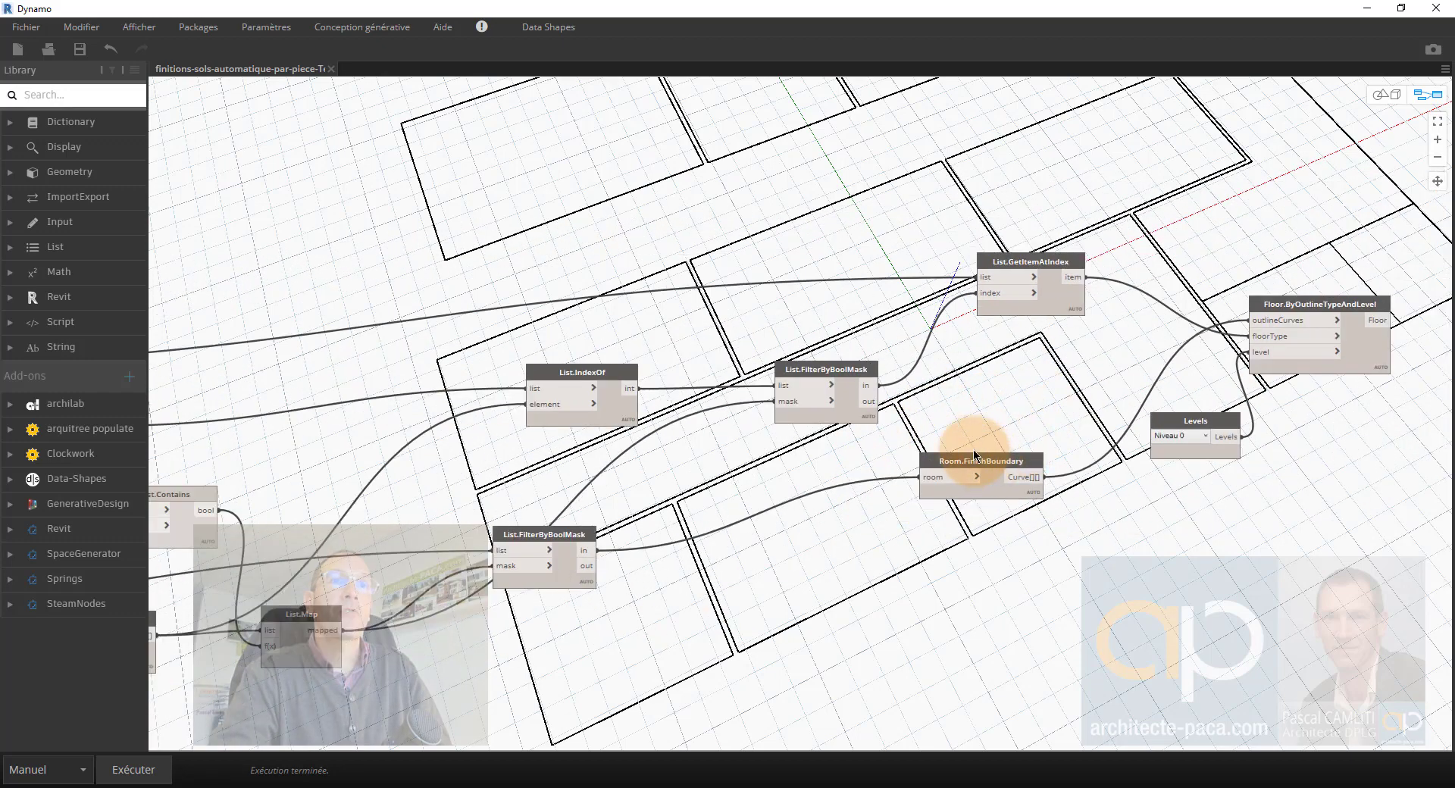
{"action": "scroll", "coordinate": [1019, 477], "scroll_direction": "up", "scroll_amount": 3}
{"action": "mouse_move", "coordinate": [1035, 523]}
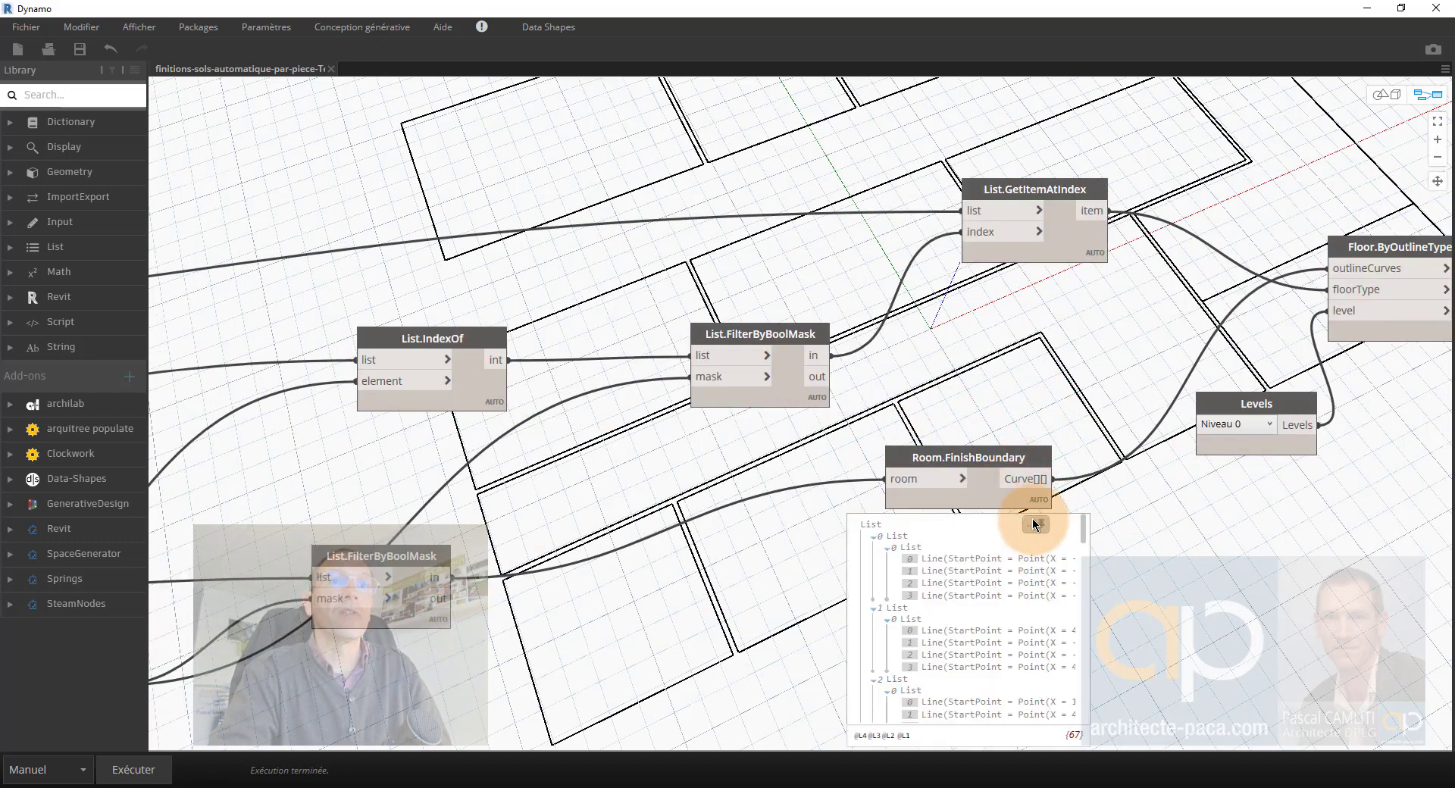
{"action": "scroll", "coordinate": [1041, 371], "scroll_direction": "down", "scroll_amount": 4}
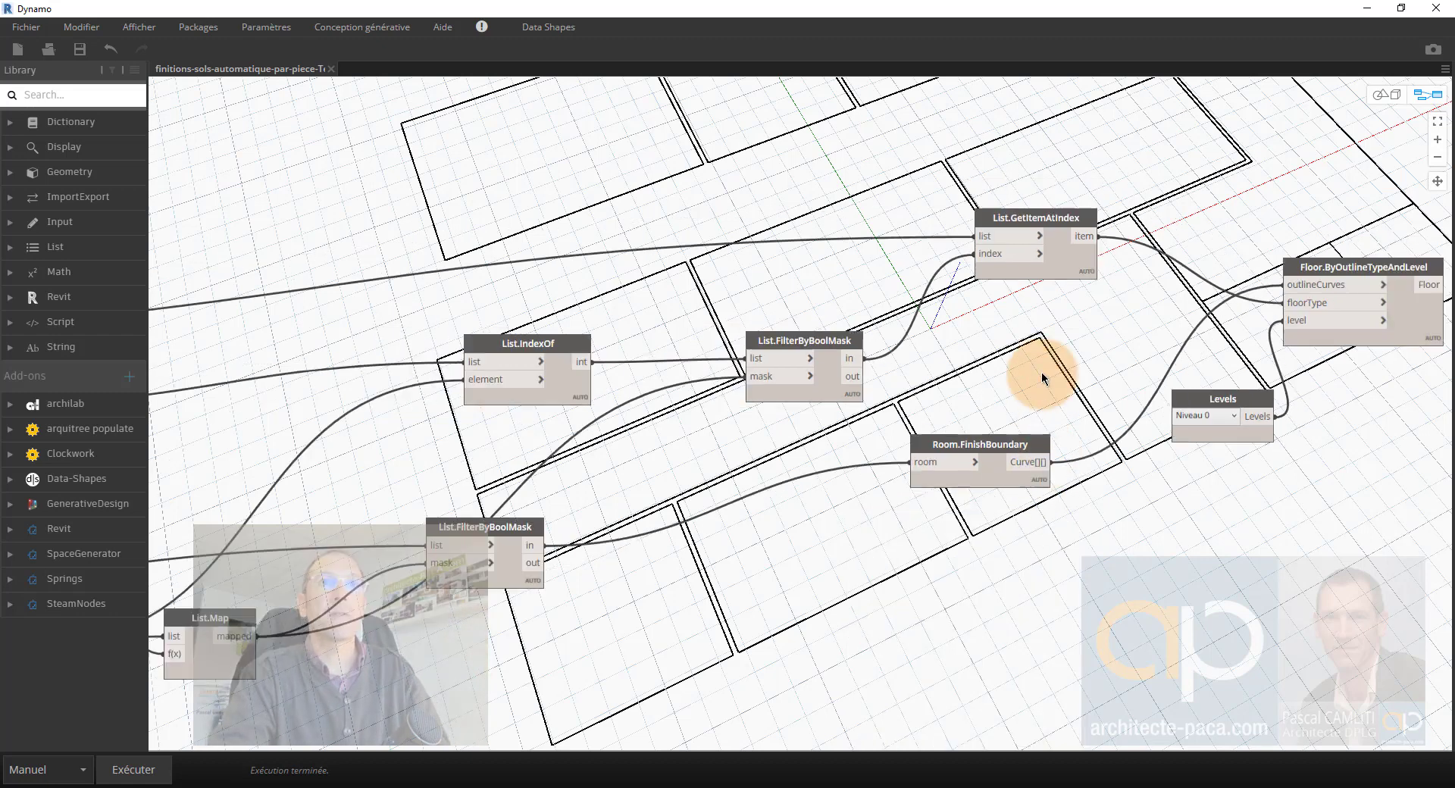
{"action": "scroll", "coordinate": [1000, 311], "scroll_direction": "up", "scroll_amount": 3}
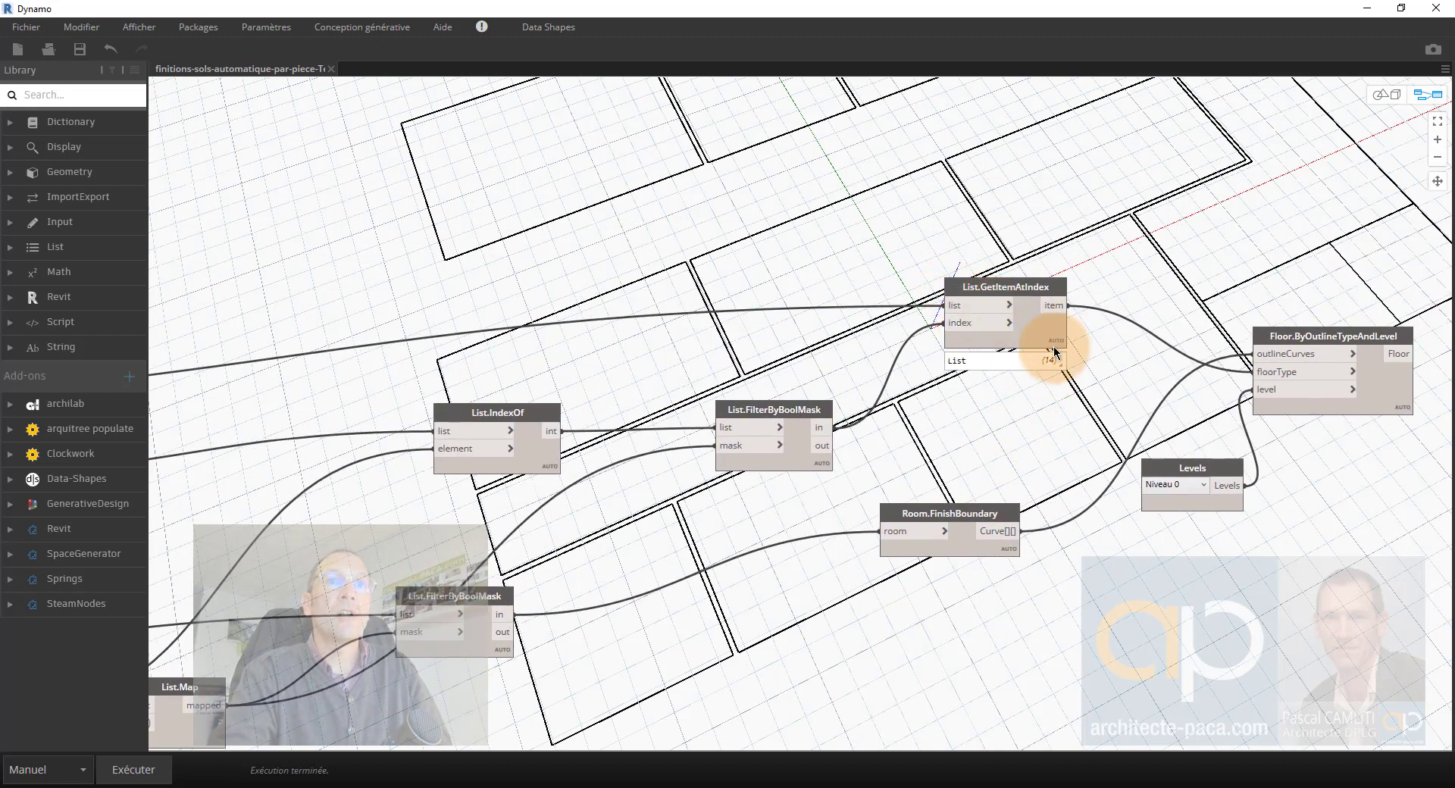
{"action": "mouse_move", "coordinate": [1052, 360]}
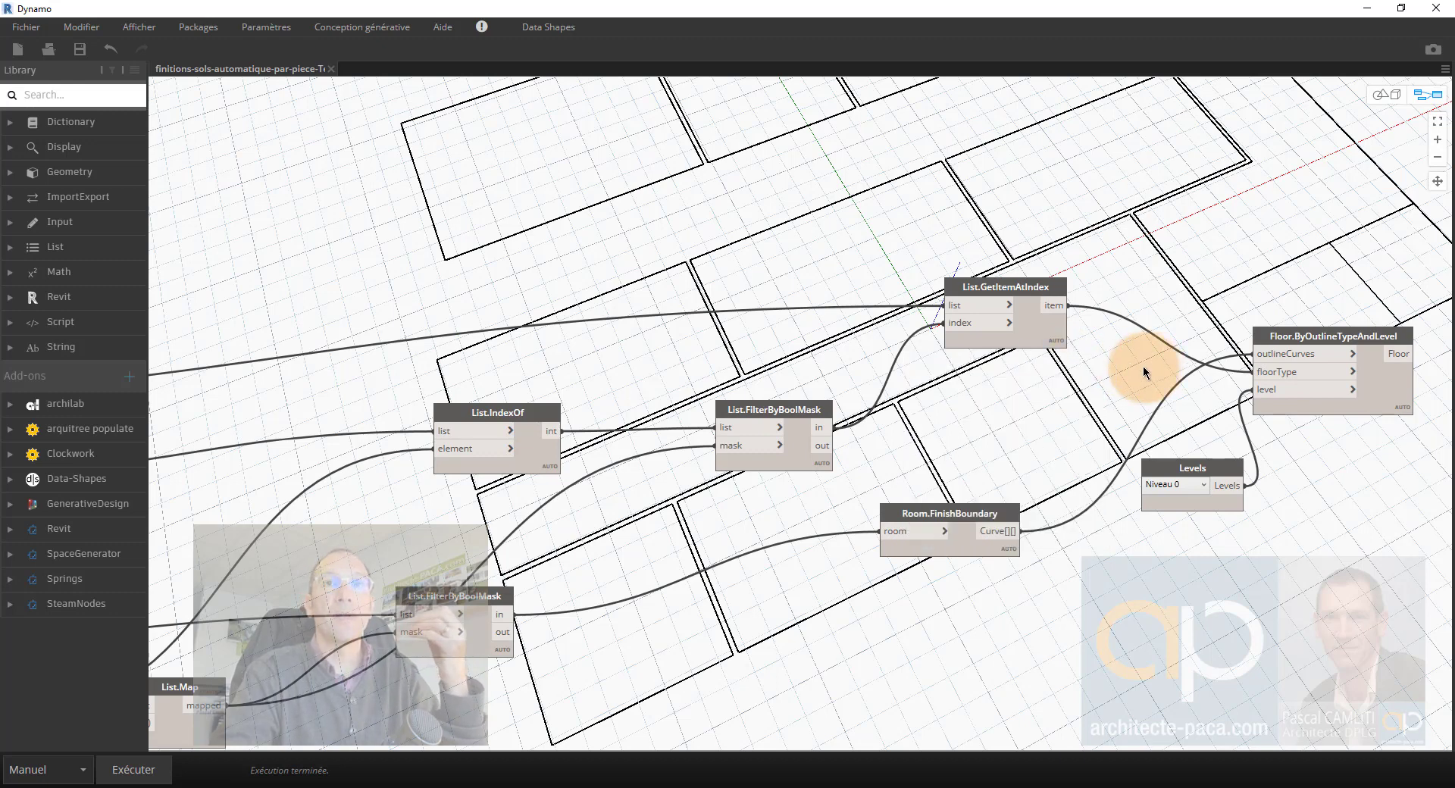
- Examine the Levels node and the outline, floor type and level inputs of Floor.ByOutlineTypeAndLevel
{"action": "scroll", "coordinate": [919, 347], "scroll_direction": "down", "scroll_amount": 3}
{"action": "scroll", "coordinate": [965, 471], "scroll_direction": "up", "scroll_amount": 5}
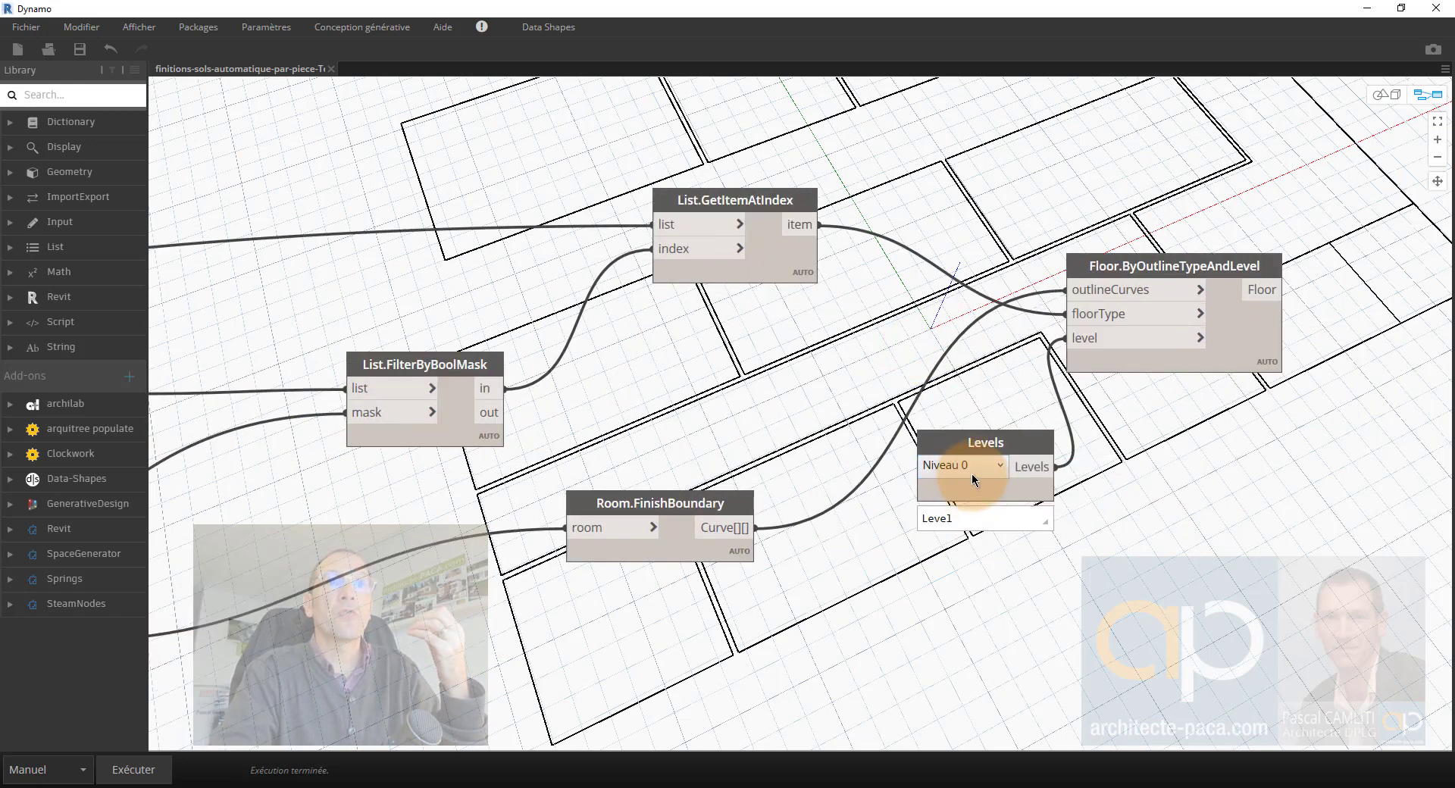
{"action": "mouse_move", "coordinate": [1114, 297]}
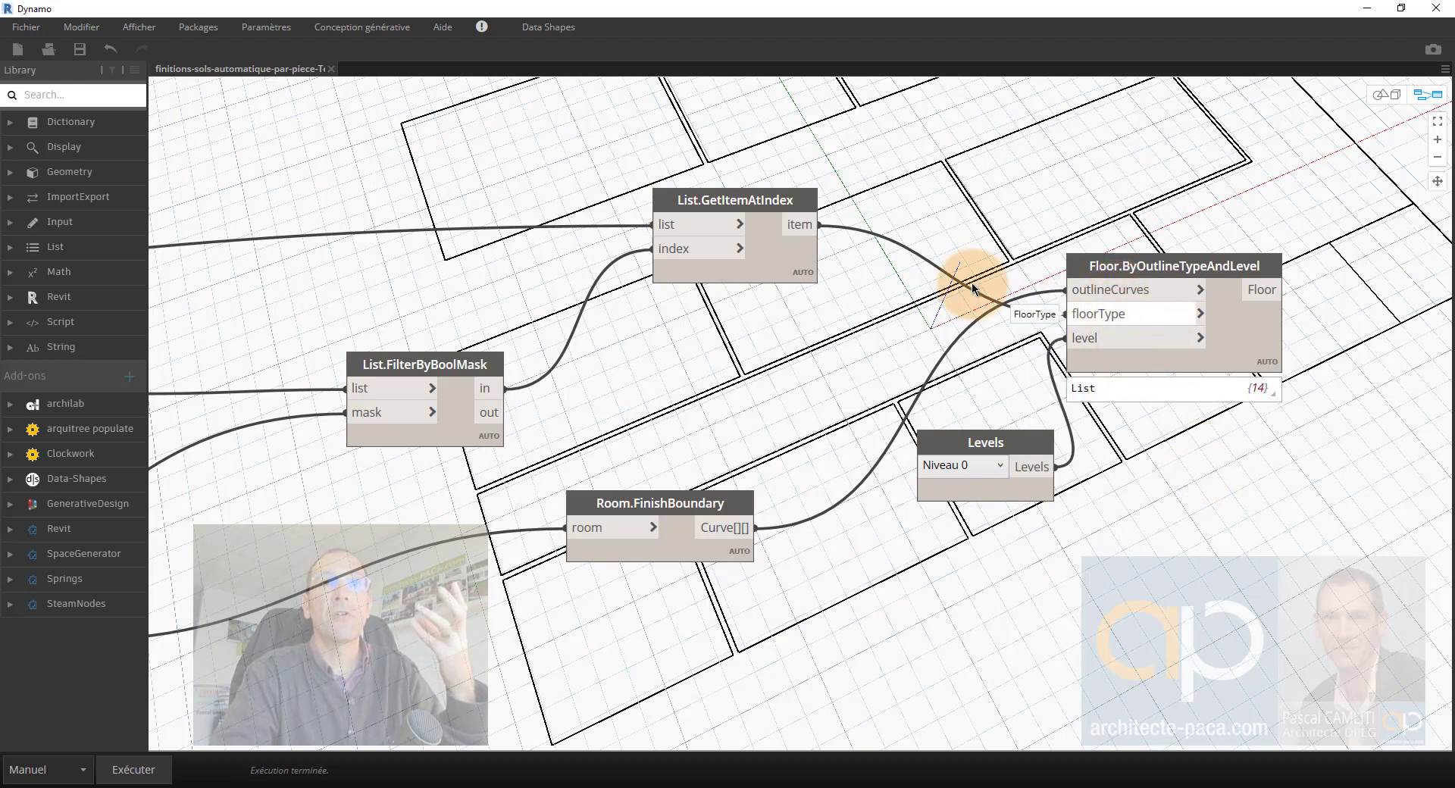
{"action": "mouse_move", "coordinate": [794, 231]}
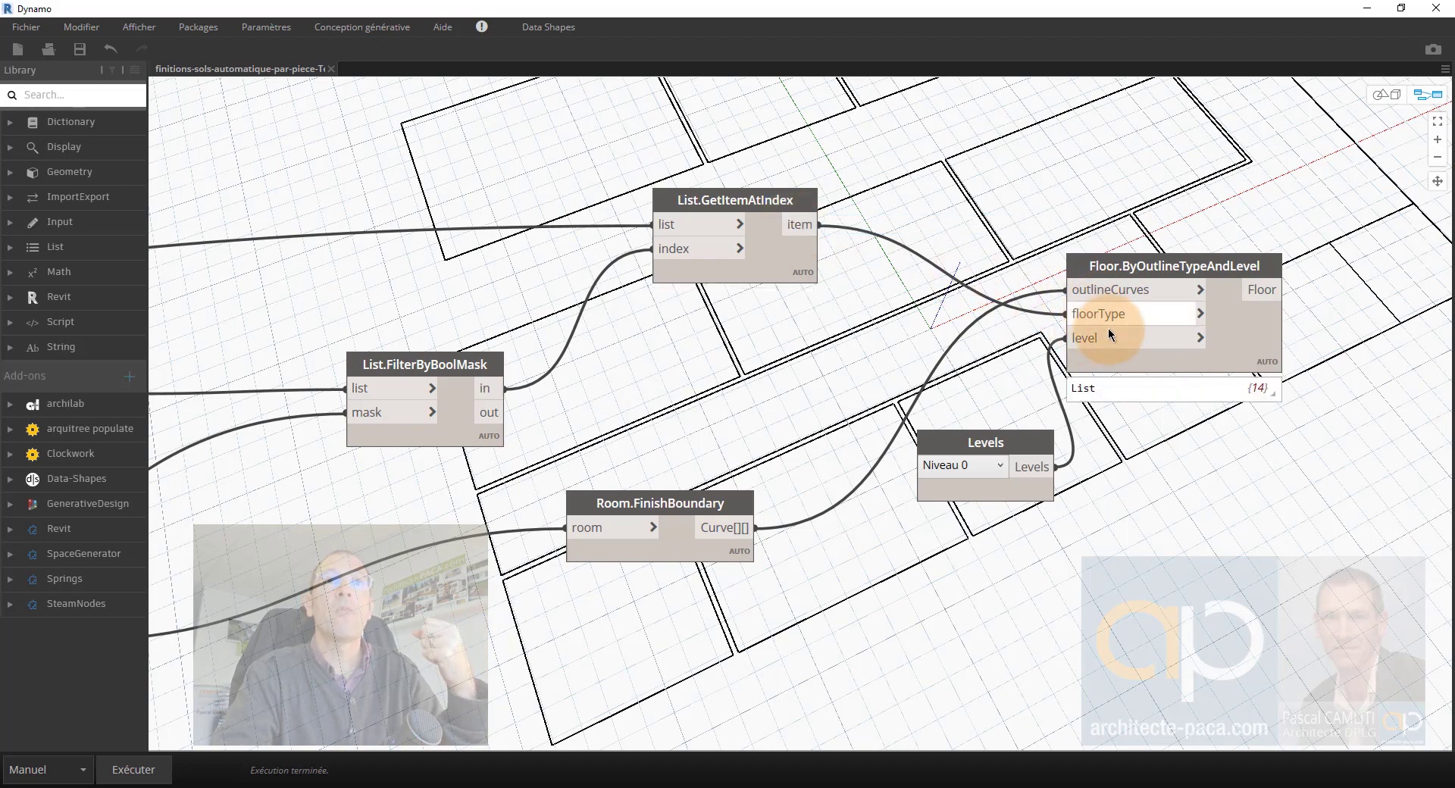
{"action": "scroll", "coordinate": [1222, 473], "scroll_direction": "down", "scroll_amount": 3}
{"action": "scroll", "coordinate": [1147, 534], "scroll_direction": "down", "scroll_amount": 1}
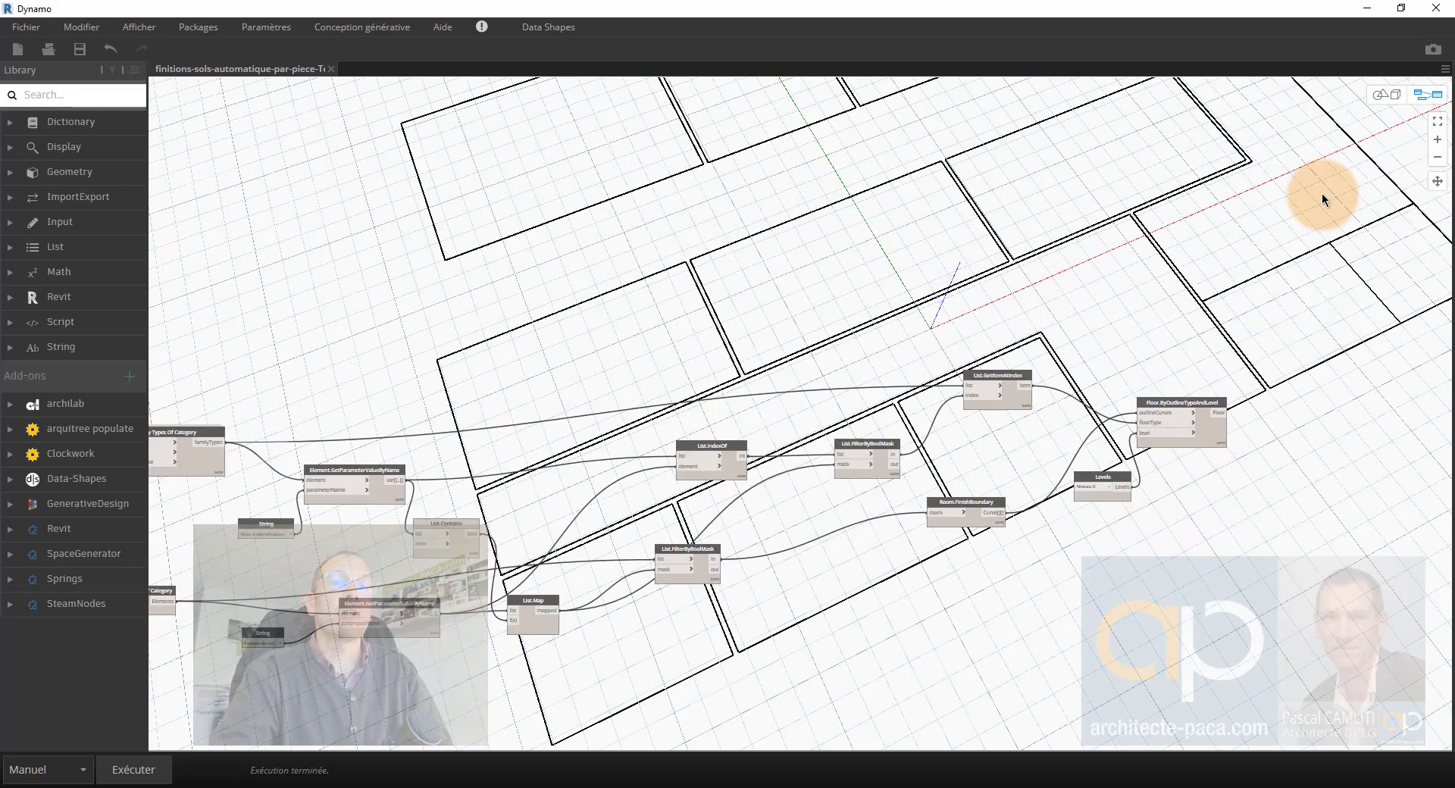
- Switch to Revit and compare the Niveau 0 and Niveau 1 floors with the finishes in Nomenclature des pièces
{"action": "left_click", "coordinate": [1366, 9]}
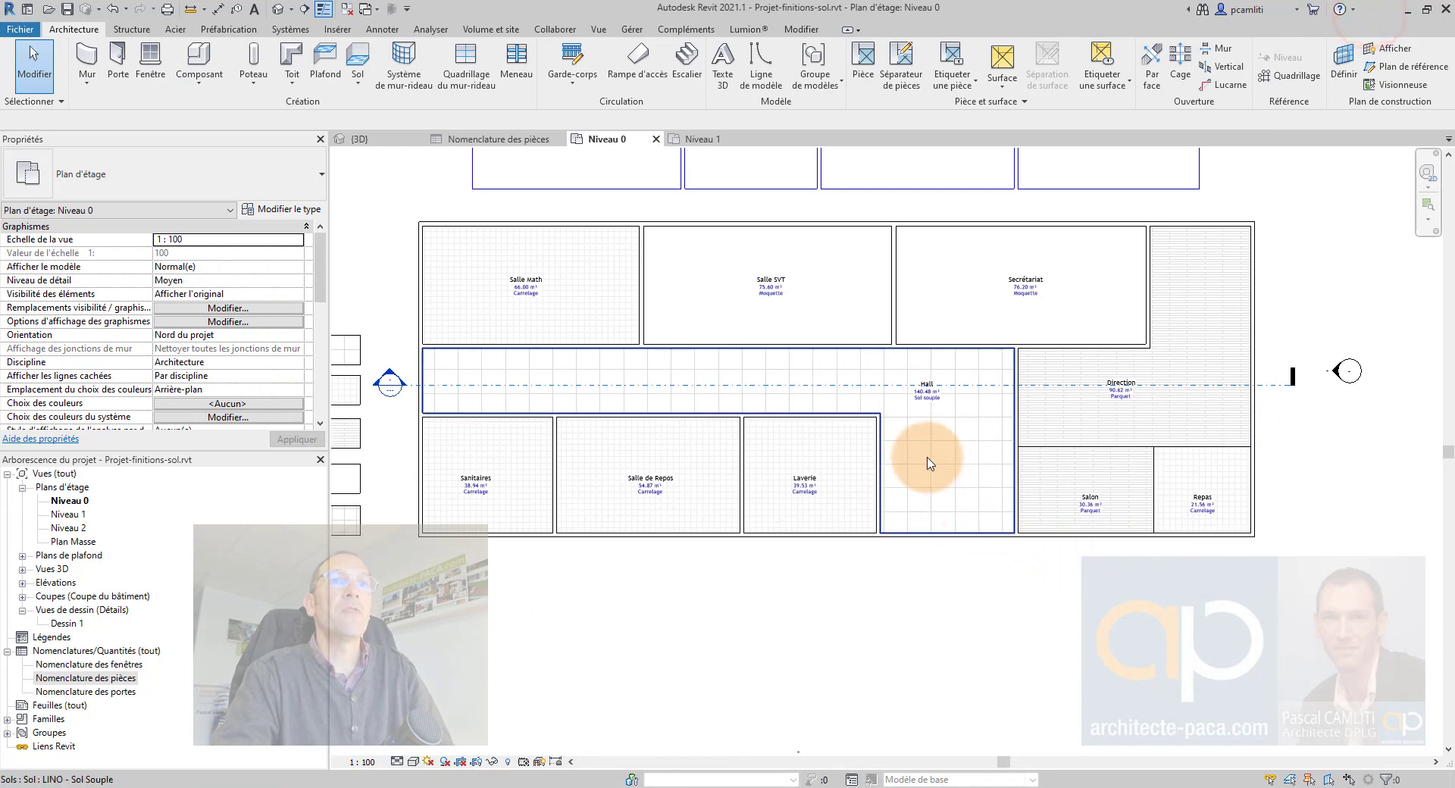
{"action": "middle_click_drag", "start_coordinate": [959, 518], "coordinate": [1002, 568]}
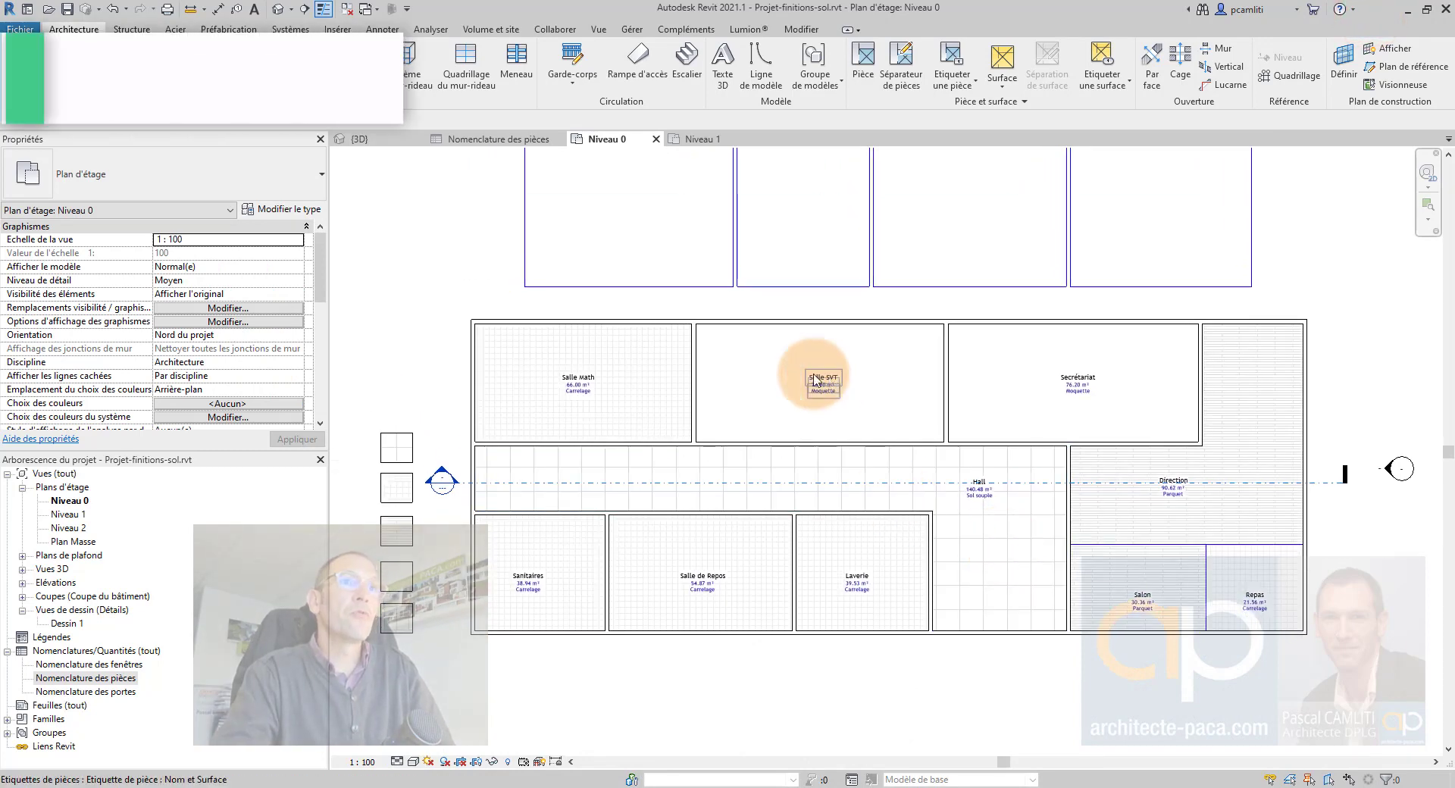
{"action": "left_click", "coordinate": [488, 139]}
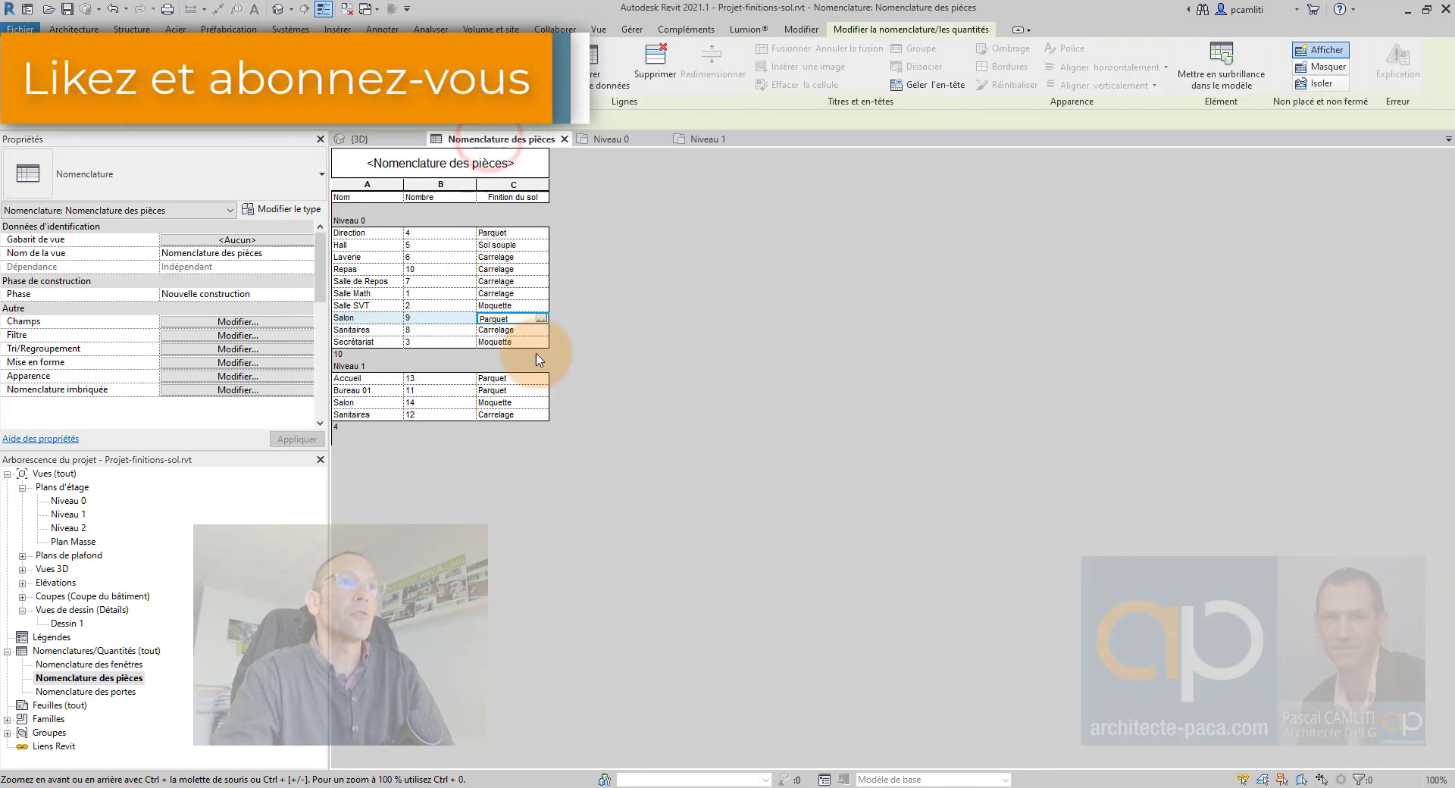
{"action": "left_click", "coordinate": [604, 140]}
{"action": "left_click", "coordinate": [701, 138]}
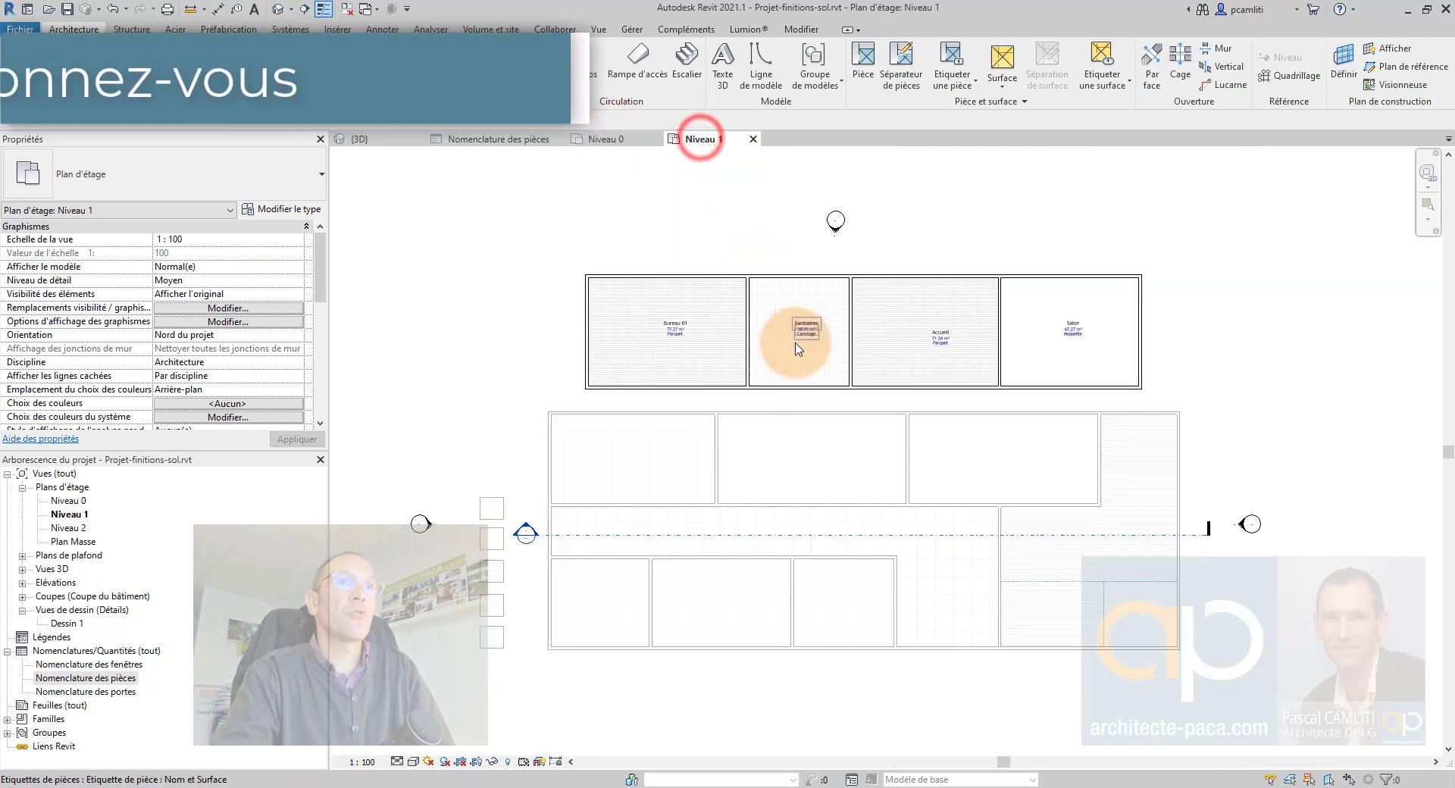
{"action": "scroll", "coordinate": [789, 336], "scroll_direction": "up", "scroll_amount": 2}
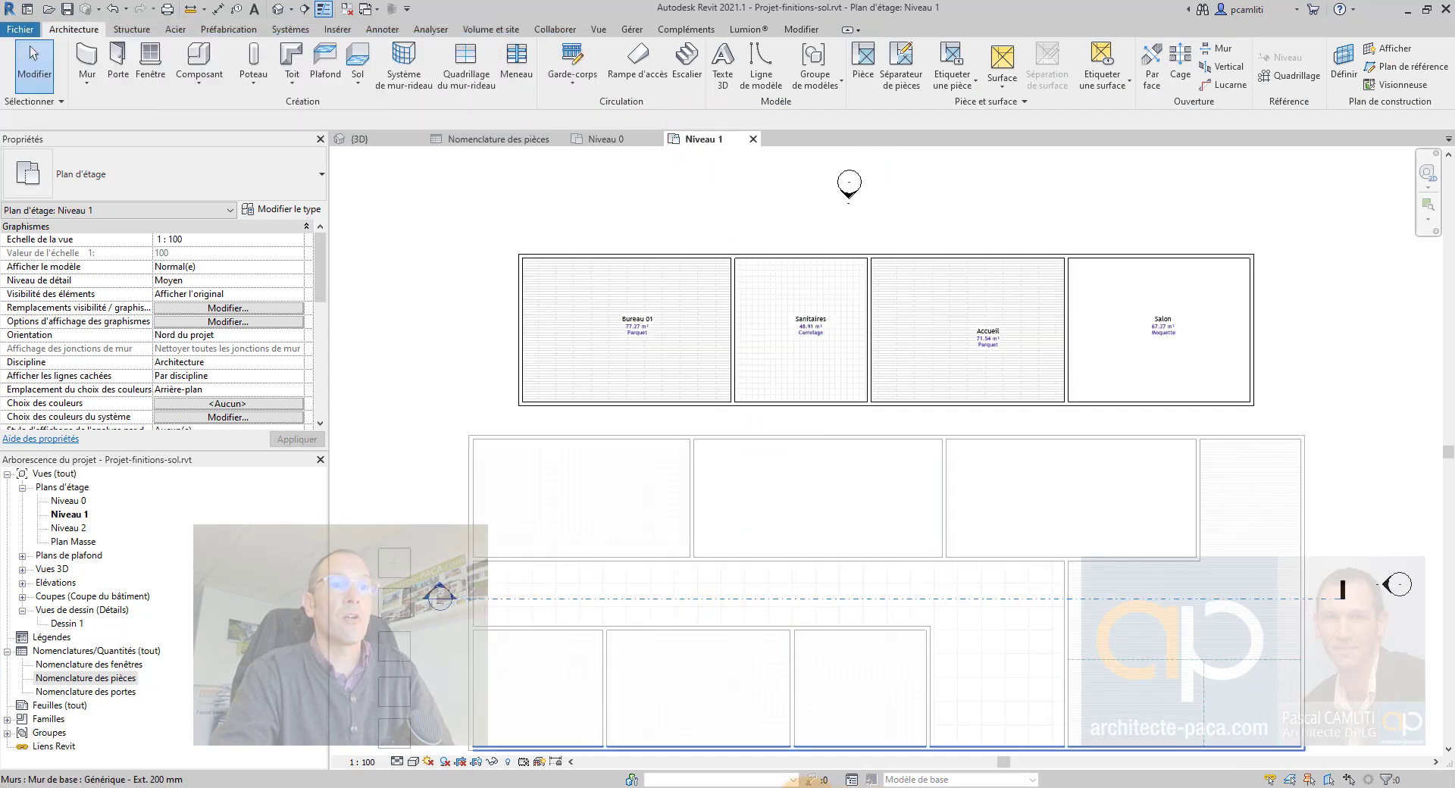
- Review the level choices of the Levels node in Dynamo, keep Niveau 0, and return to the Niveau 1 plan in Revit
{"action": "left_click", "coordinate": [826, 754]}
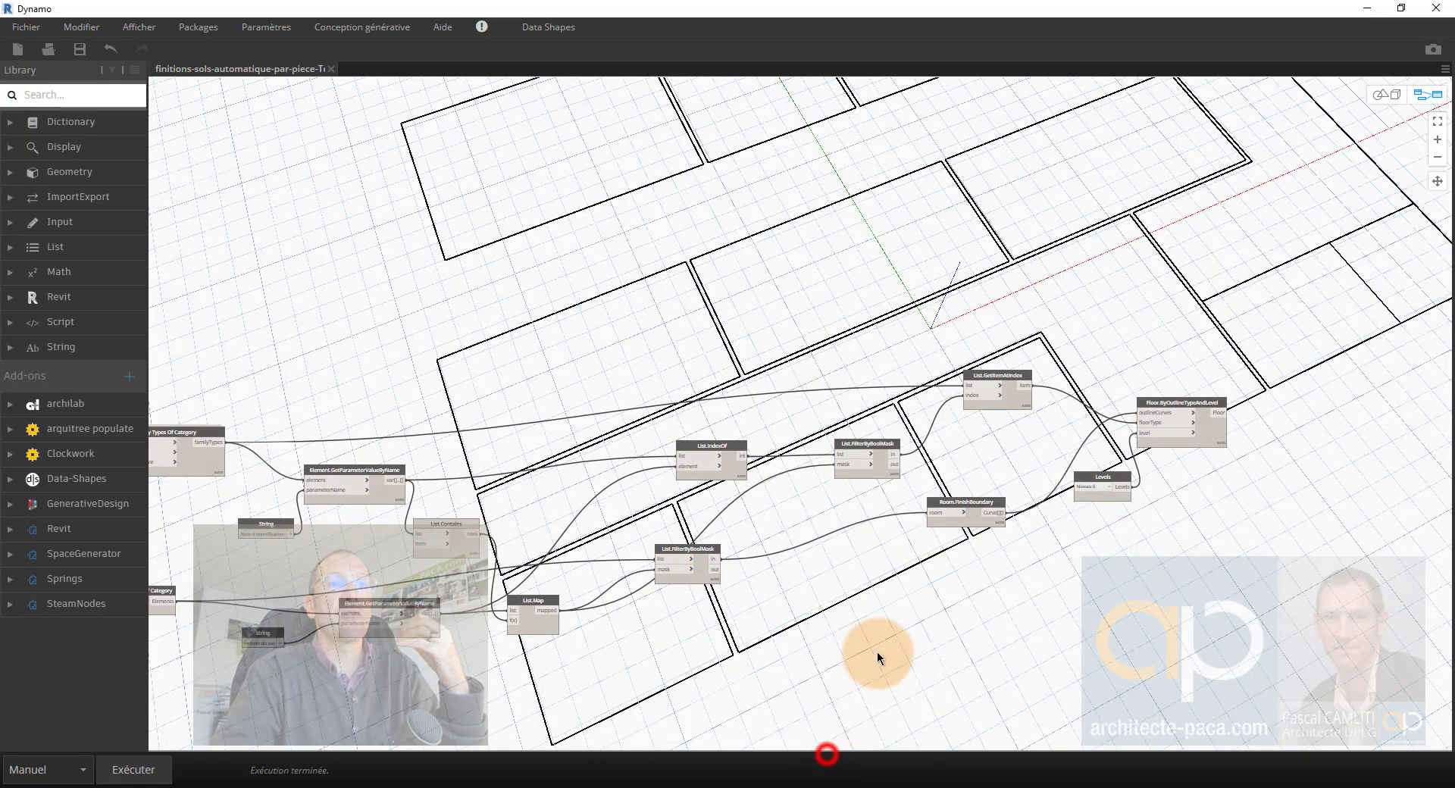
{"action": "scroll", "coordinate": [1102, 502], "scroll_direction": "up", "scroll_amount": 3}
{"action": "left_click", "coordinate": [1094, 466]}
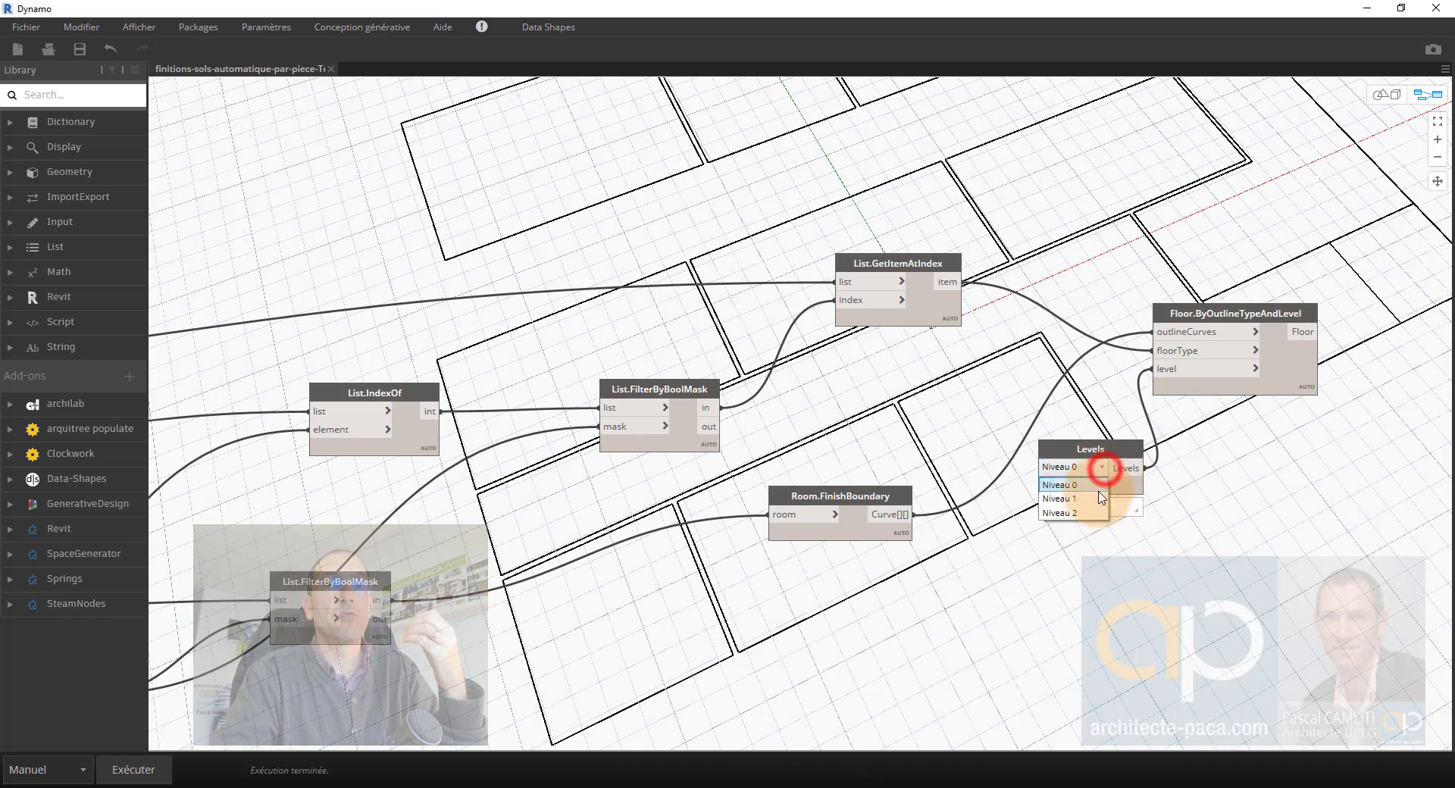
{"action": "left_click", "coordinate": [1091, 581]}
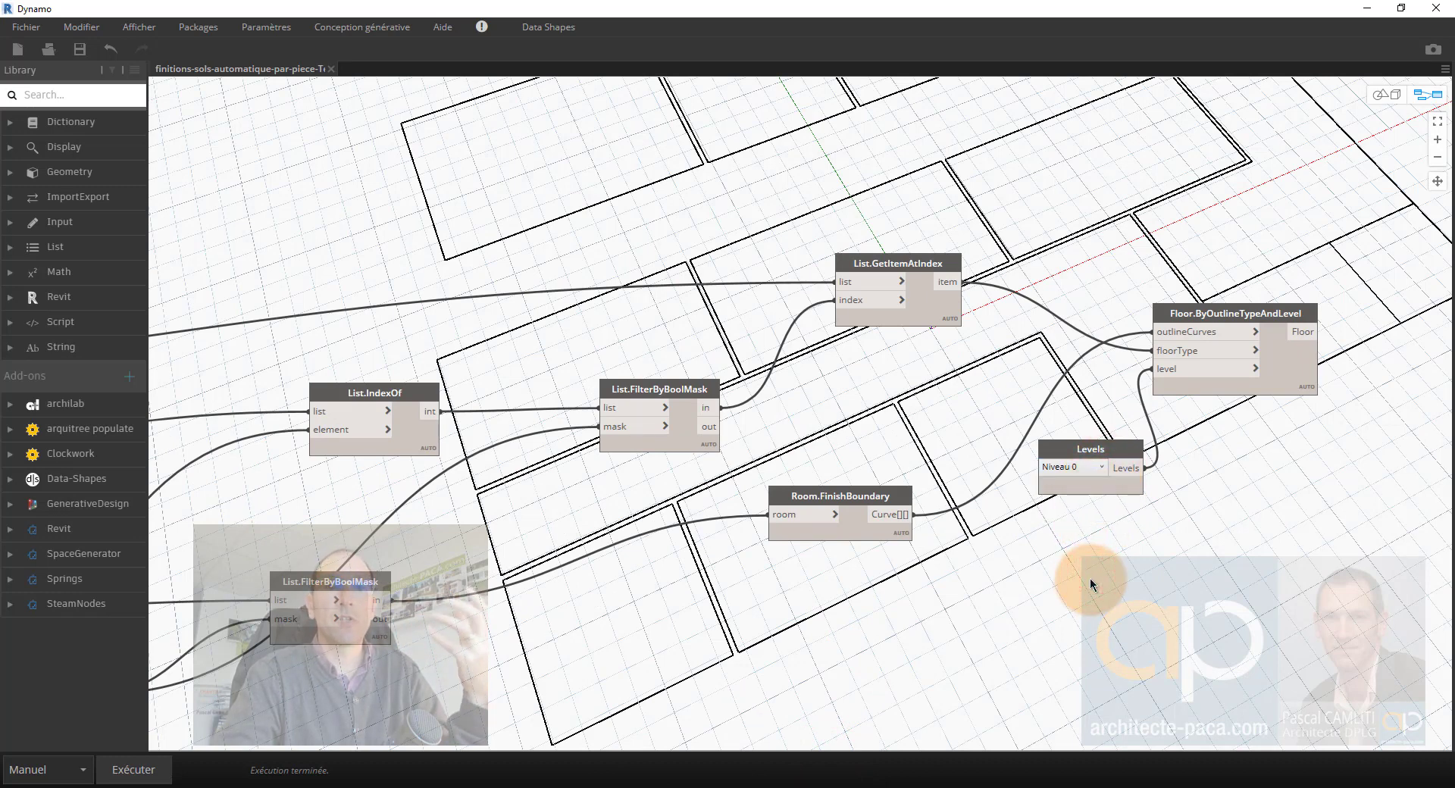
{"action": "left_click", "coordinate": [1370, 7]}
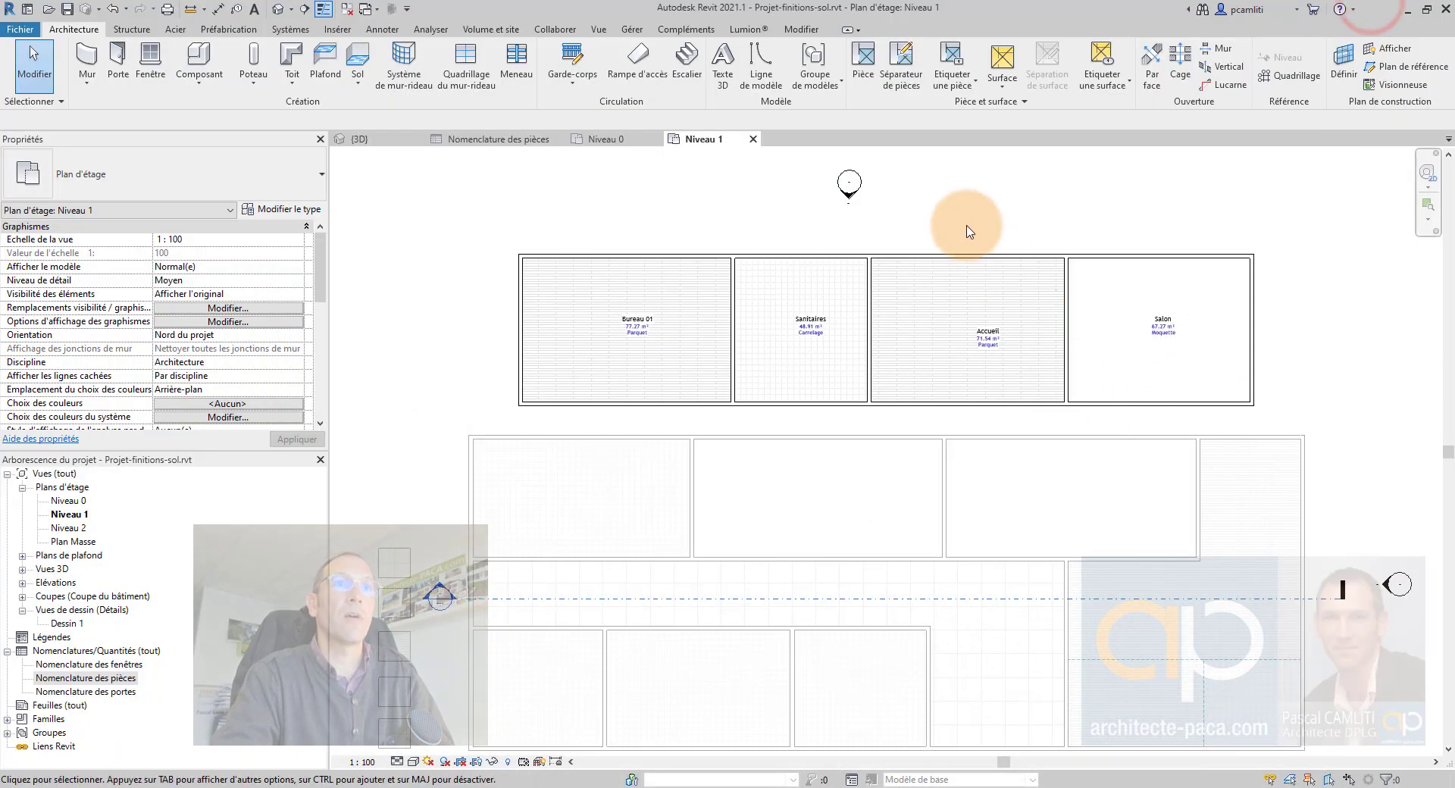